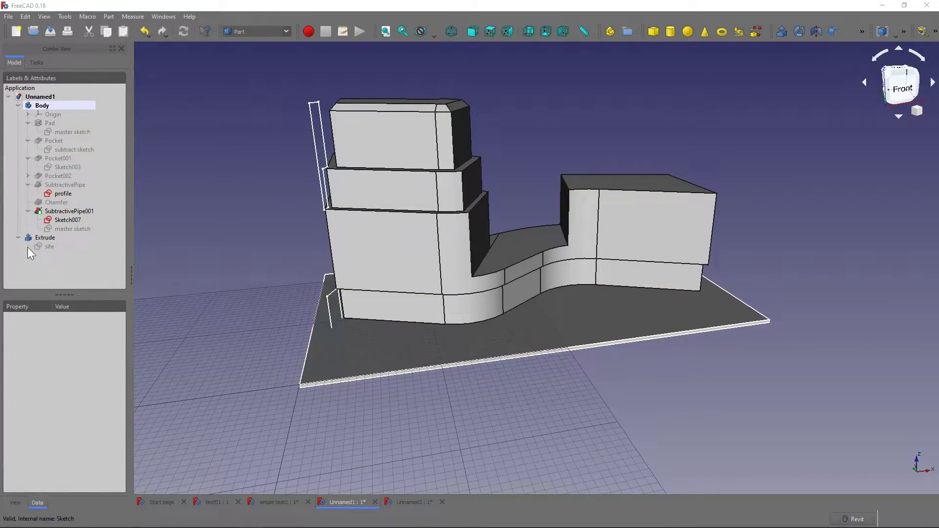
- Set the site sketch's width constraint to 60 m and orbit to view the narrower slab
click(47, 247)
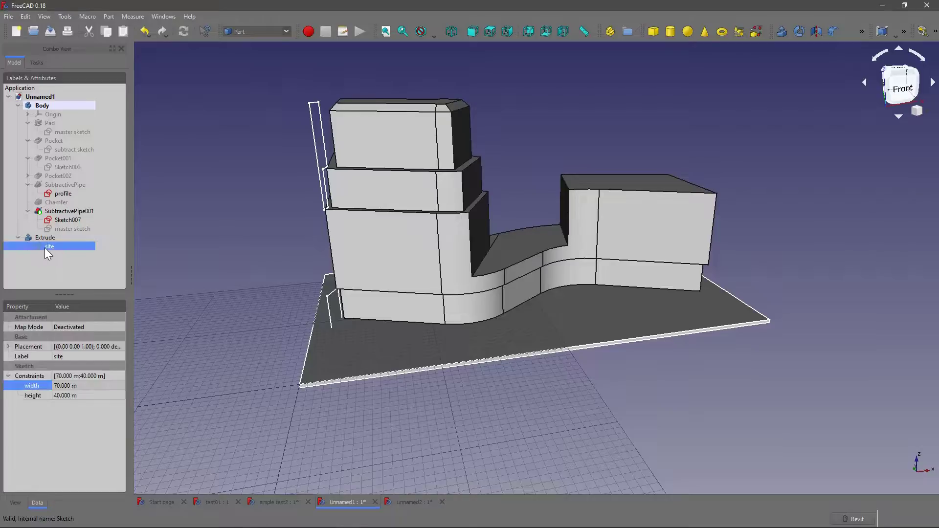
click(87, 384)
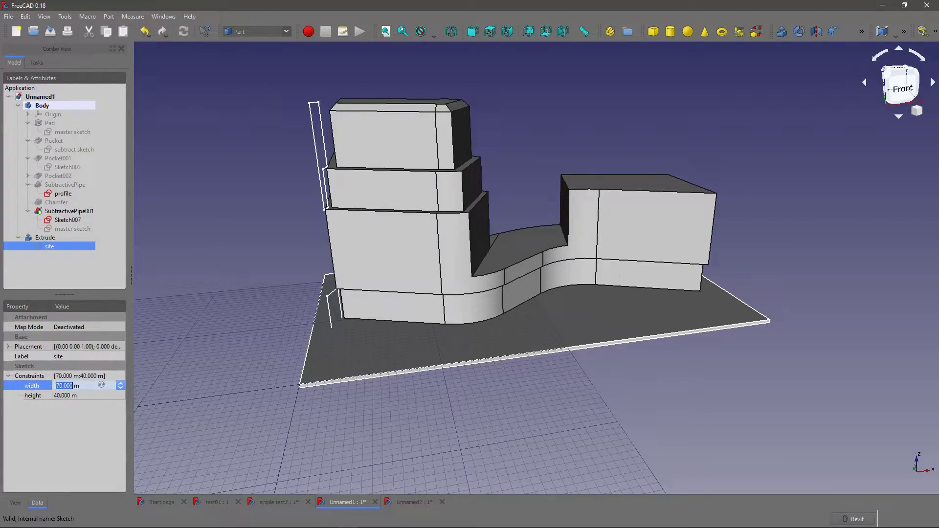
text(60)
key(Return)
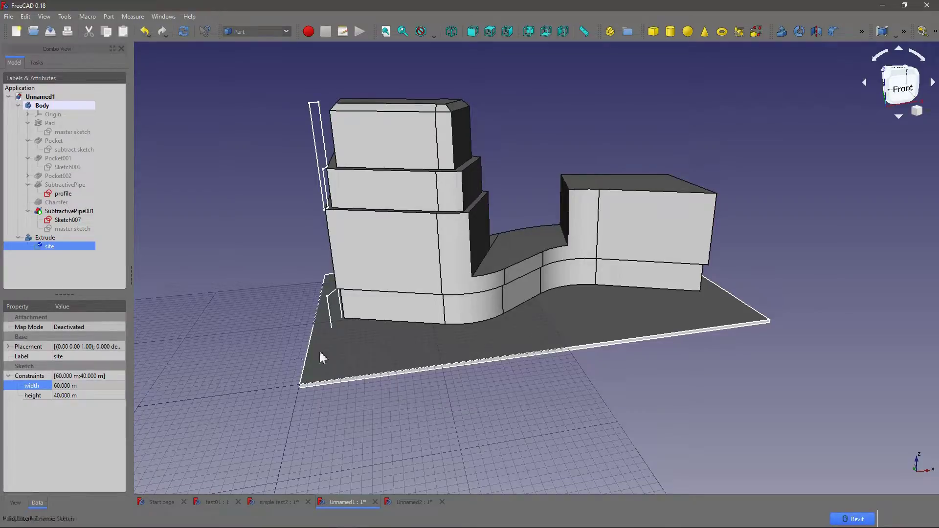
middle_drag(350, 338, 347, 362)
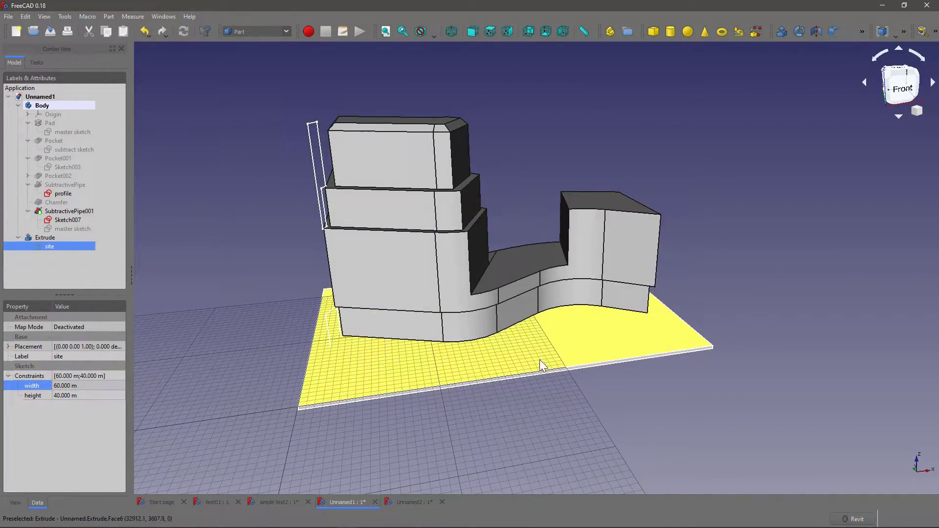
middle_drag(540, 361, 497, 360)
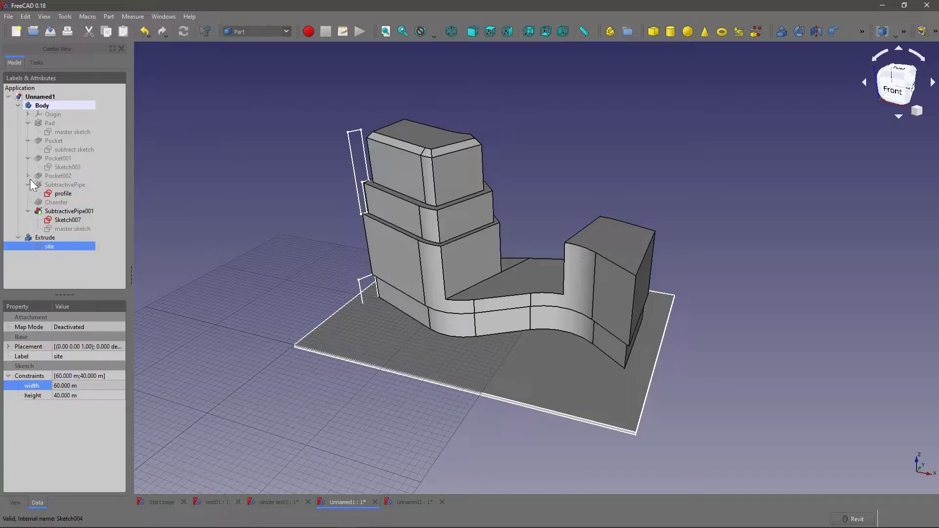
- Hide the building Body and the Extrude slab, leaving only the site outline
click(18, 105)
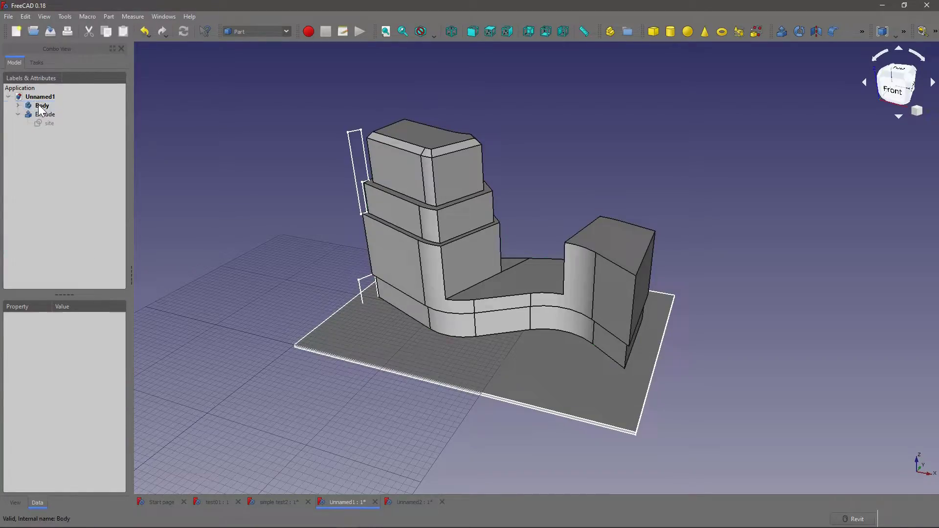
click(38, 105)
key(space)
click(42, 114)
click(49, 123)
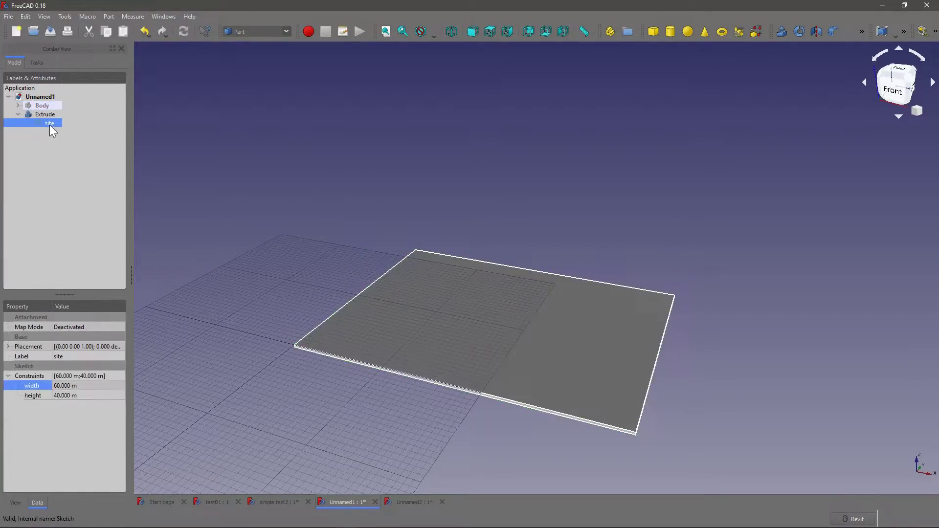
click(44, 114)
key(space)
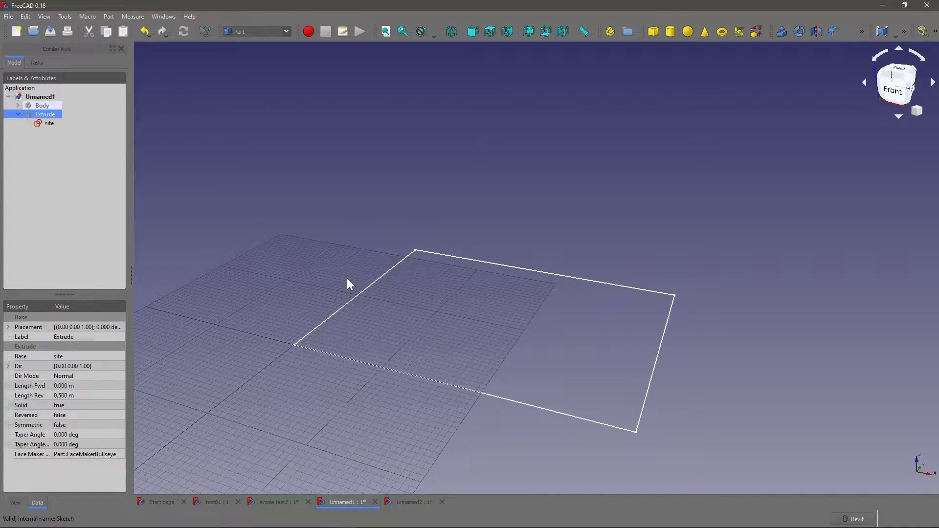
middle_drag(345, 281, 392, 335)
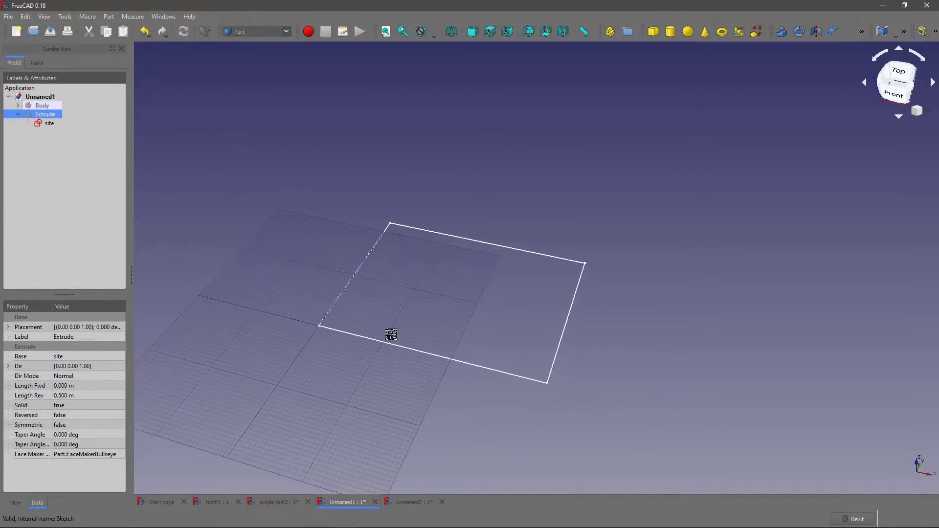
- Open the site sketch and check the 60 m width dimension, cancelling without changes
double_click(49, 124)
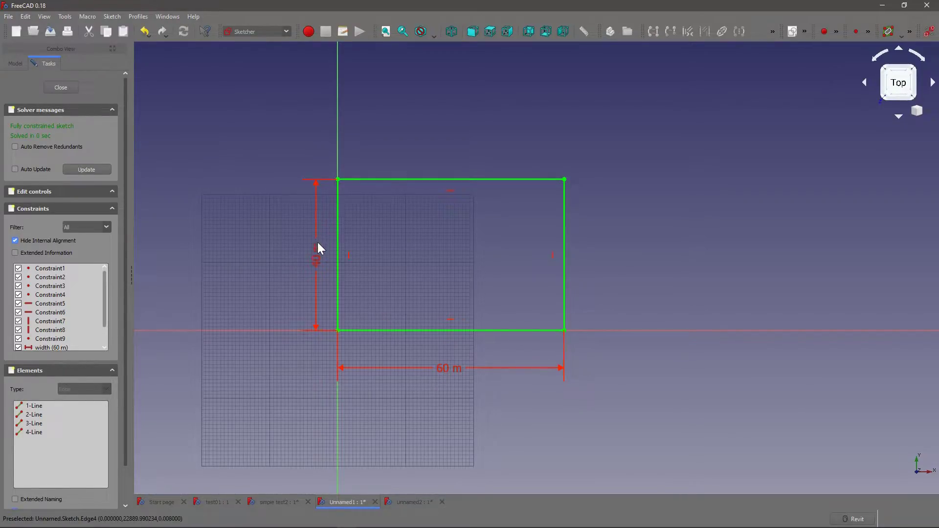
click(445, 376)
double_click(444, 375)
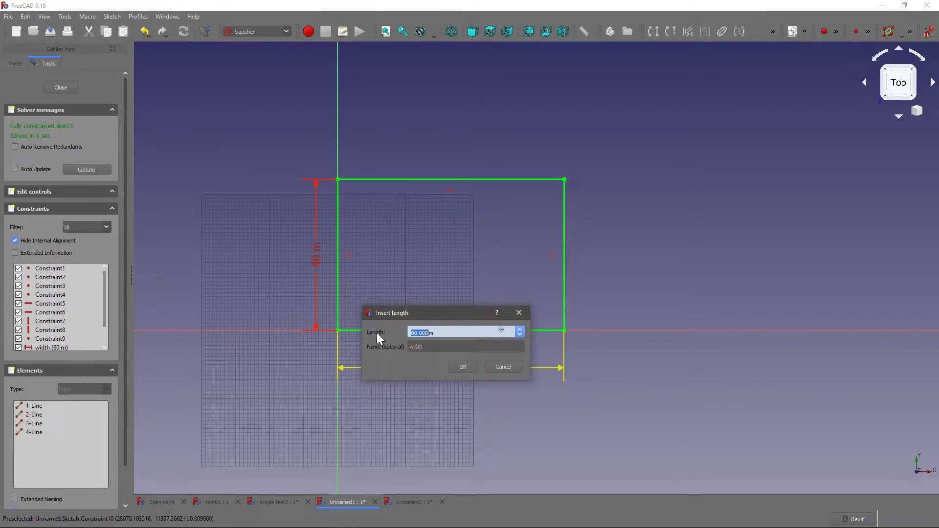
click(472, 368)
- Close the site sketch, show the building Body again and hide SubtractivePipe001
click(61, 87)
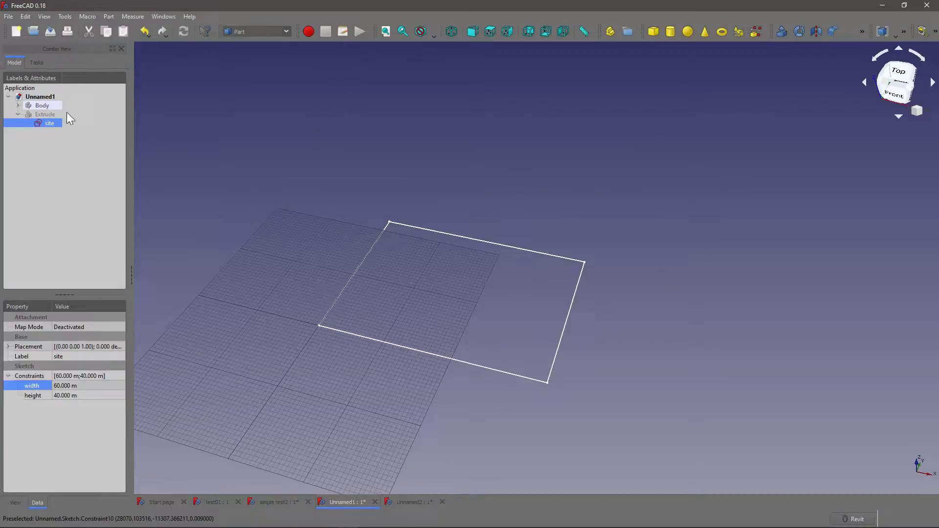
click(18, 105)
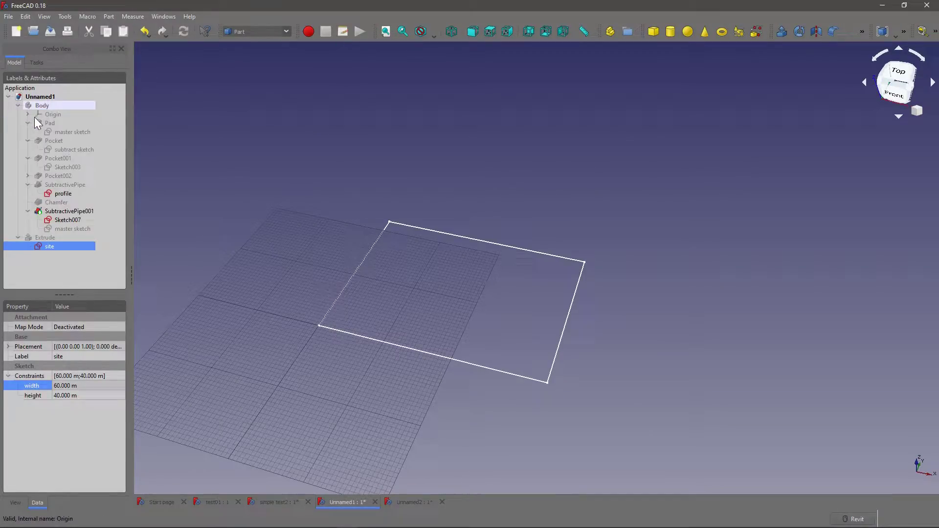
click(65, 132)
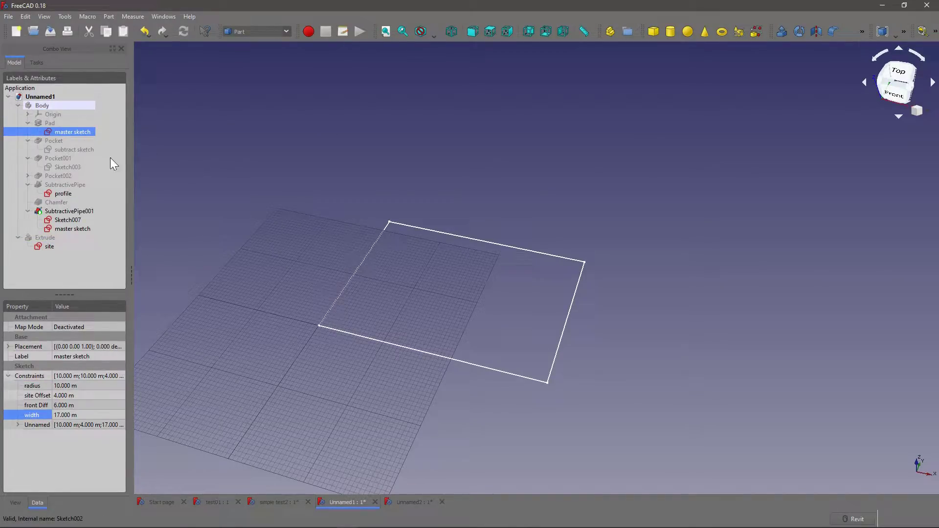
click(44, 107)
key(space)
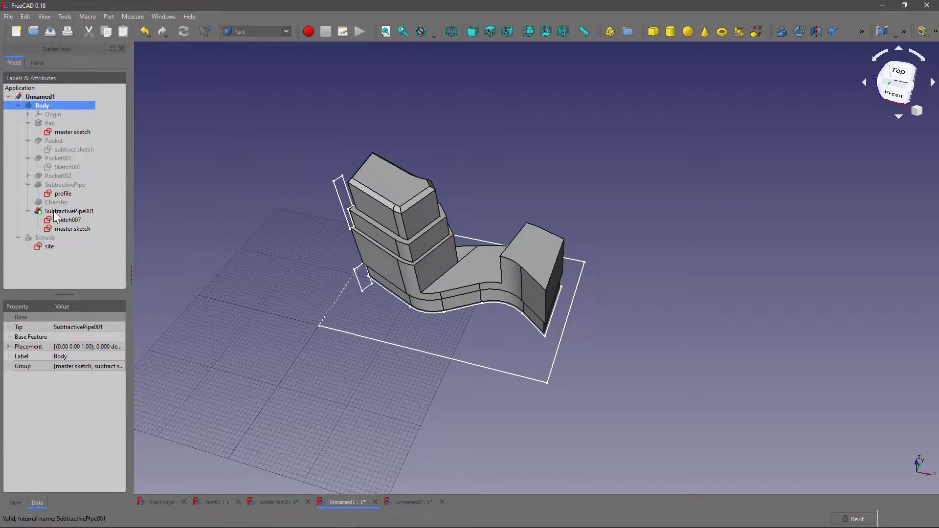
click(52, 210)
key(space)
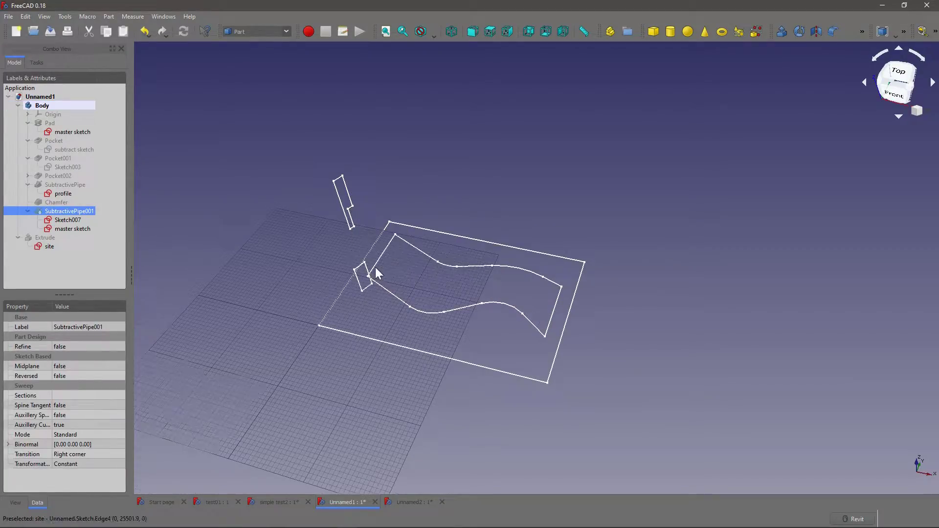
- Open the master sketch to inspect its curved footprint constraints, then close it
scroll(375, 269, up, 2)
click(67, 218)
click(63, 194)
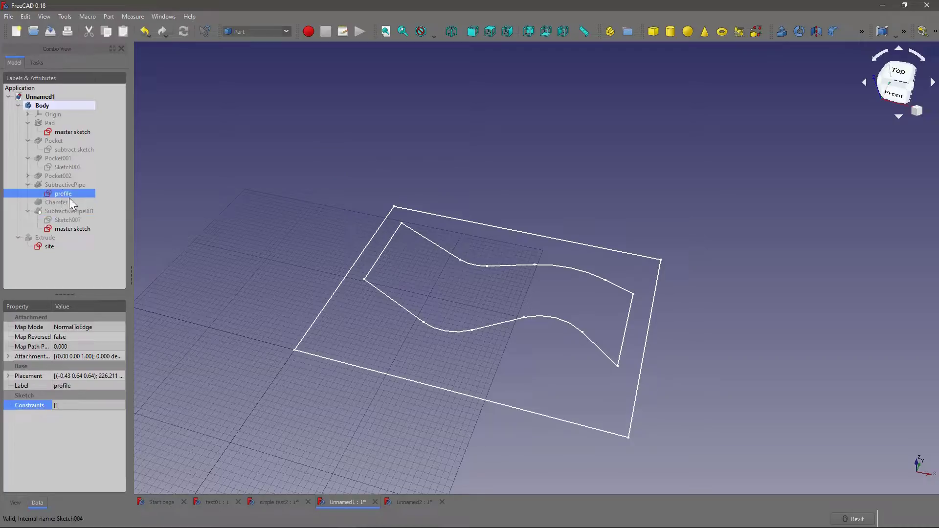
mouse_move(419, 286)
middle_down()
mouse_move(344, 259)
mouse_move(338, 267)
middle_up()
double_click(61, 228)
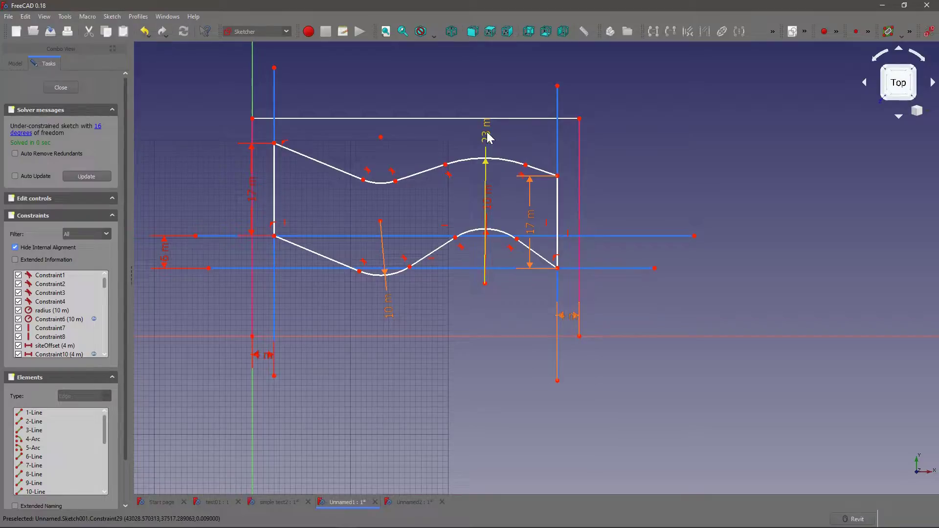
mouse_move(392, 227)
middle_down()
mouse_move(412, 205)
mouse_move(397, 218)
middle_up()
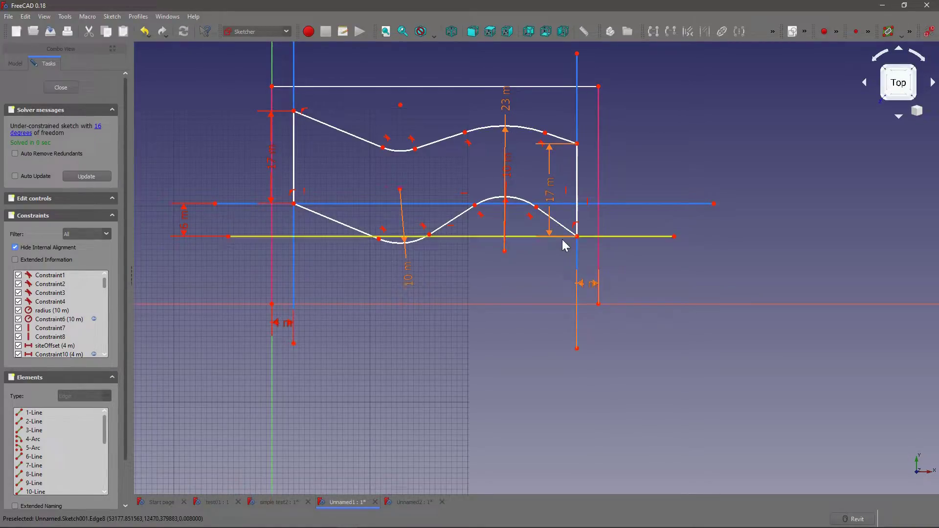
middle_drag(564, 248, 563, 242)
scroll(586, 283, up, 4)
scroll(600, 268, down, 4)
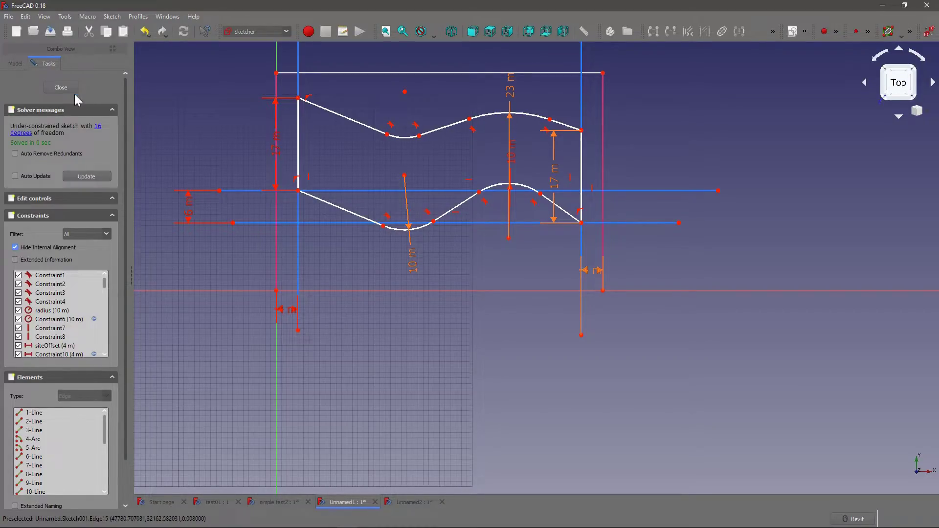
click(61, 87)
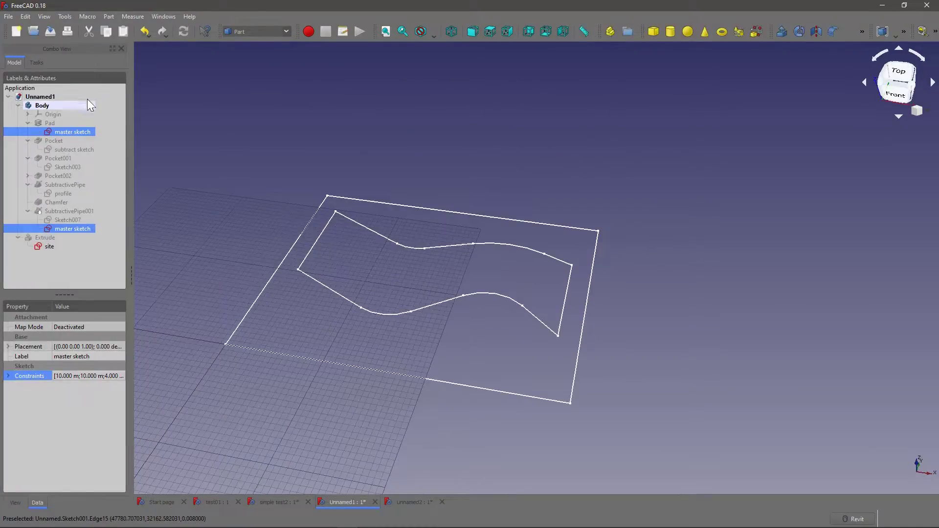
- Expand the site sketch's constraints and enter 65 m as its width value
click(41, 246)
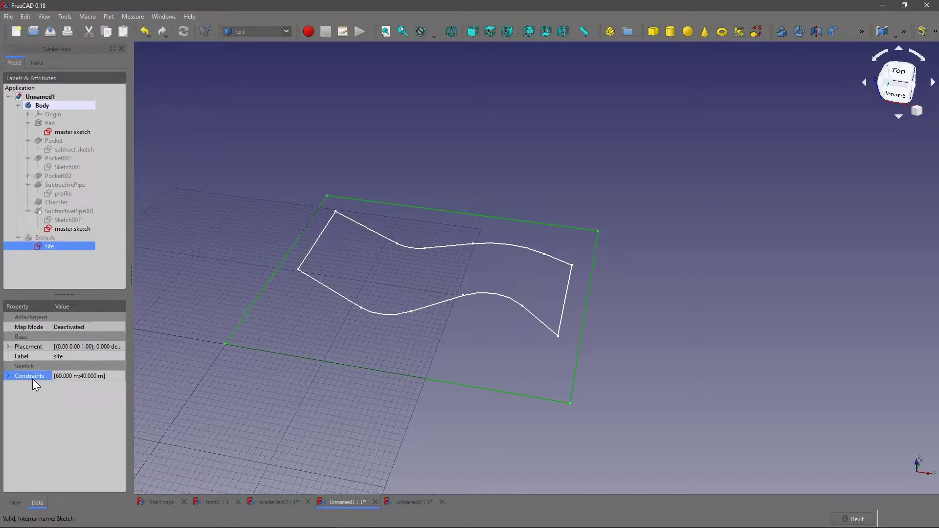
click(7, 377)
click(84, 395)
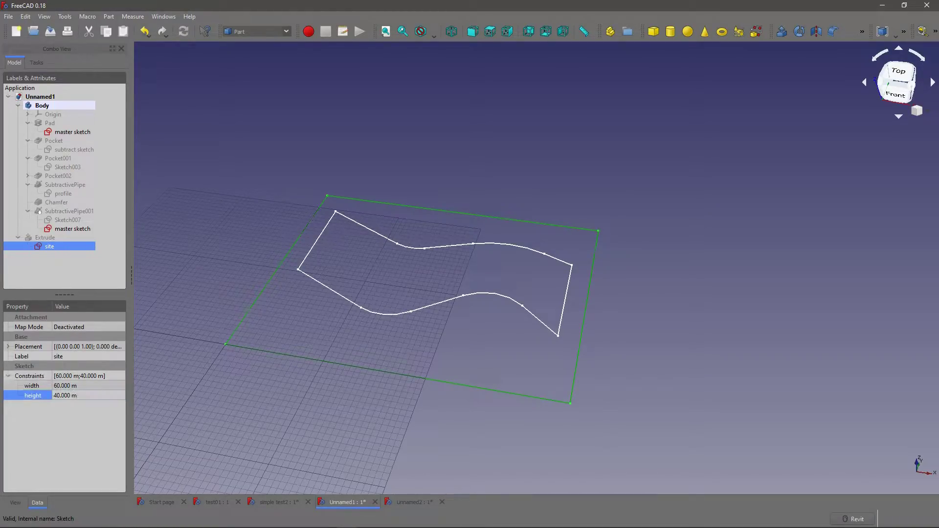
click(86, 385)
text(6)
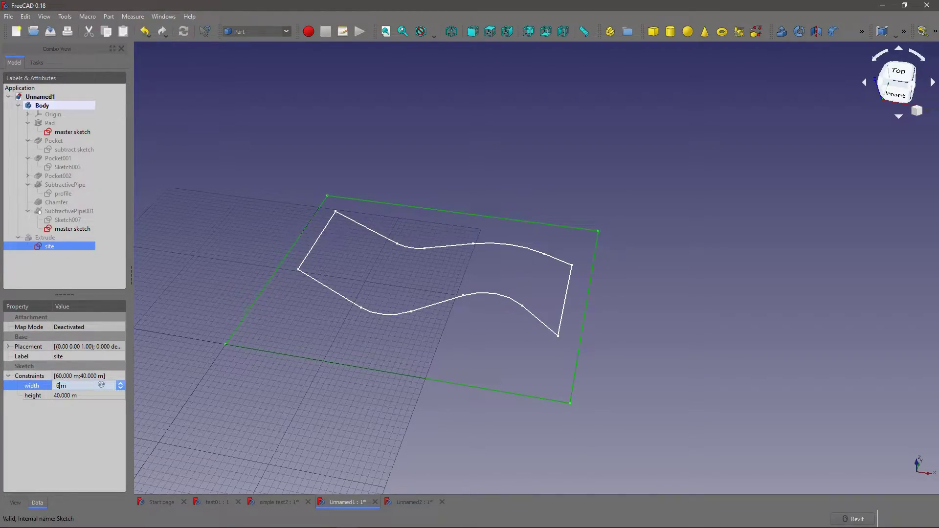
text(5)
key(Return)
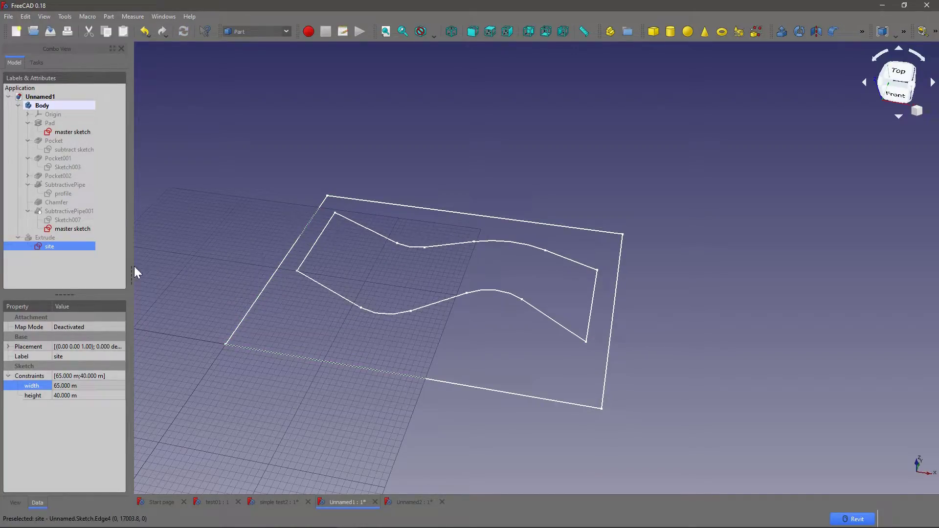
- Show the Pad solid, orbit to a near-front view to inspect it, then hide it
click(94, 268)
click(312, 278)
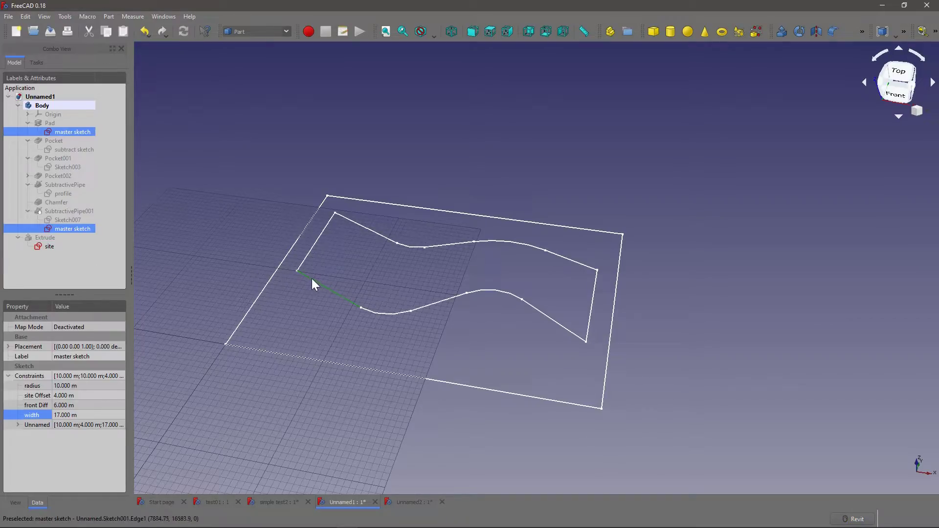
click(49, 122)
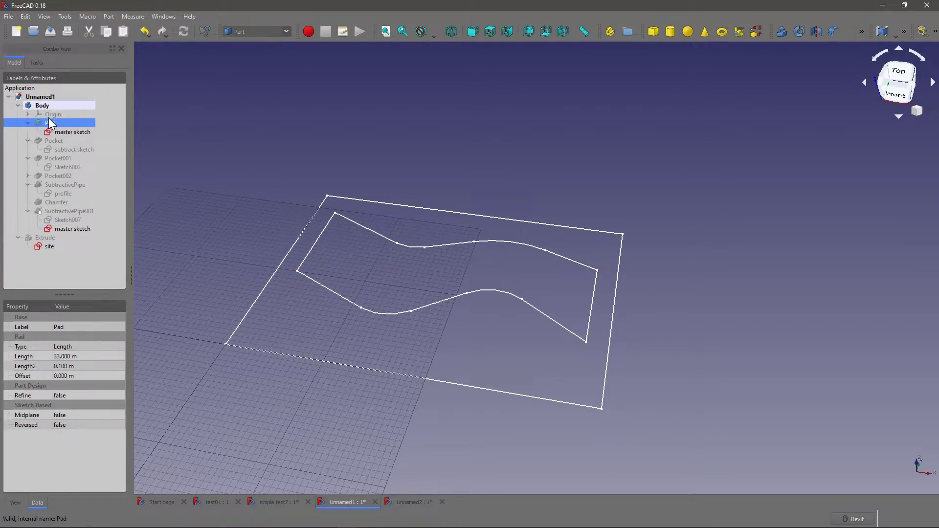
key(space)
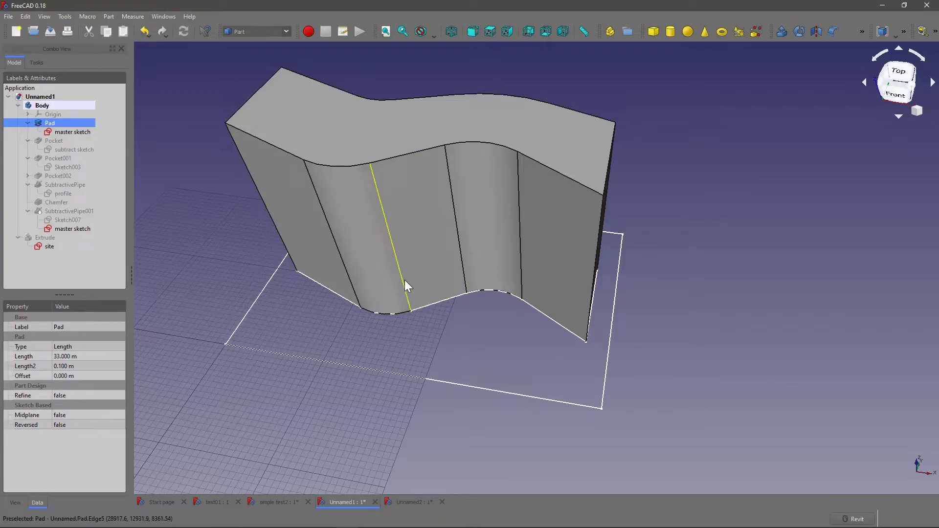
mouse_move(292, 283)
middle_down()
mouse_move(269, 274)
mouse_move(274, 292)
mouse_move(267, 234)
mouse_move(289, 183)
mouse_move(290, 245)
middle_up()
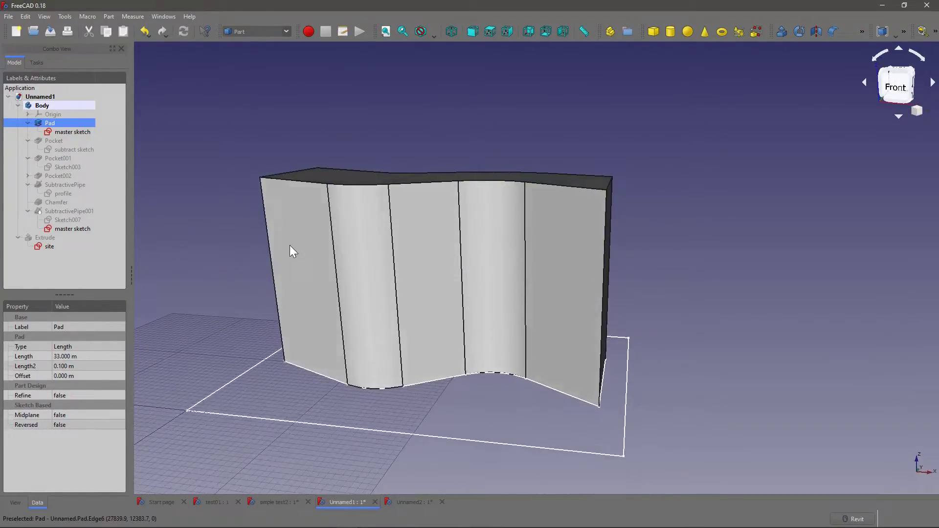
key(space)
- Show the Pocket result, check its subtract sketch and orbit over the block tops
click(51, 140)
key(space)
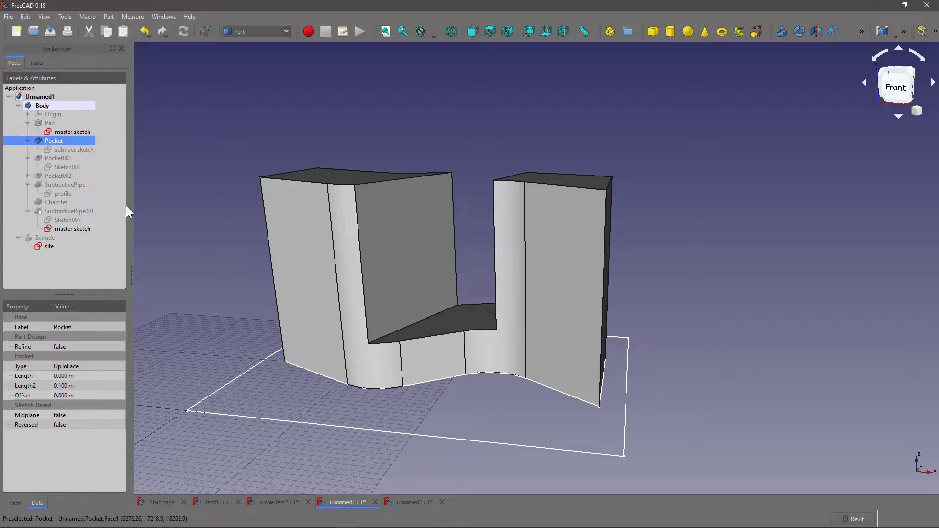
click(69, 149)
mouse_move(424, 332)
middle_down()
mouse_move(444, 374)
mouse_move(505, 362)
mouse_move(530, 331)
middle_up()
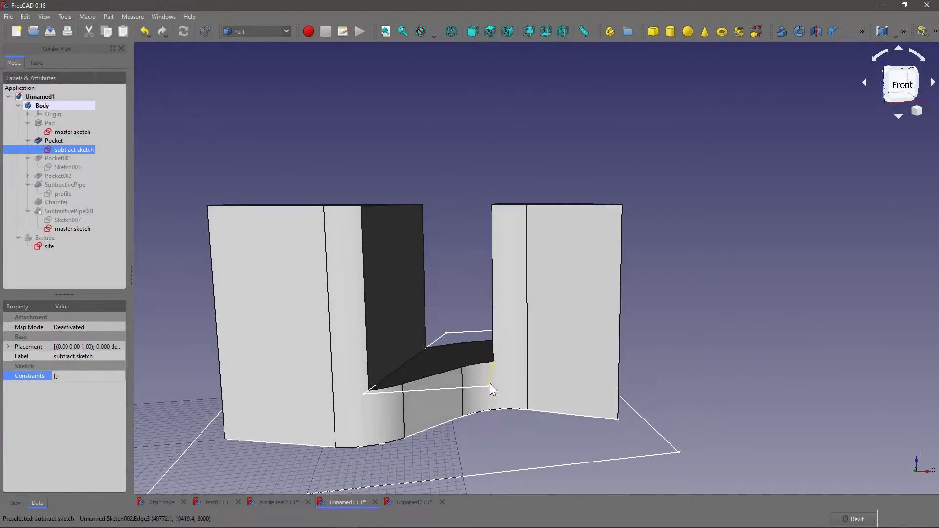
click(54, 141)
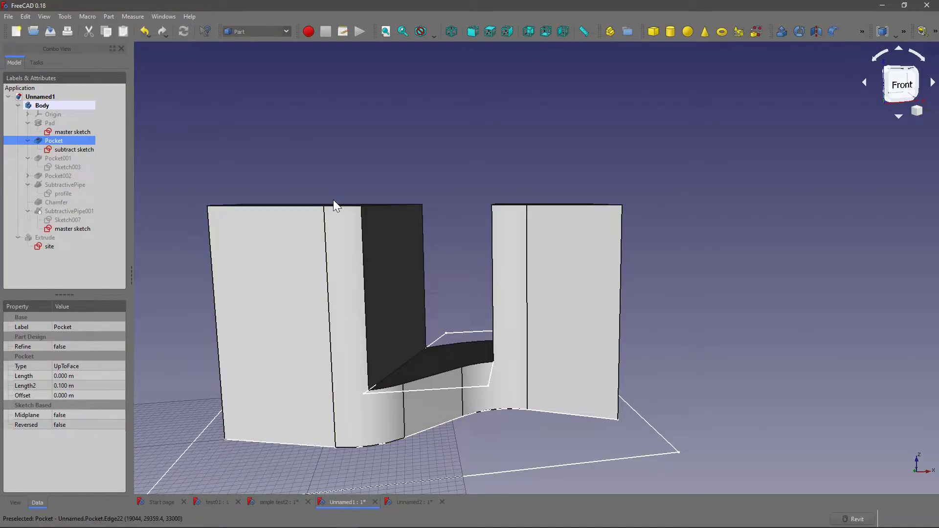
middle_drag(383, 231, 446, 306)
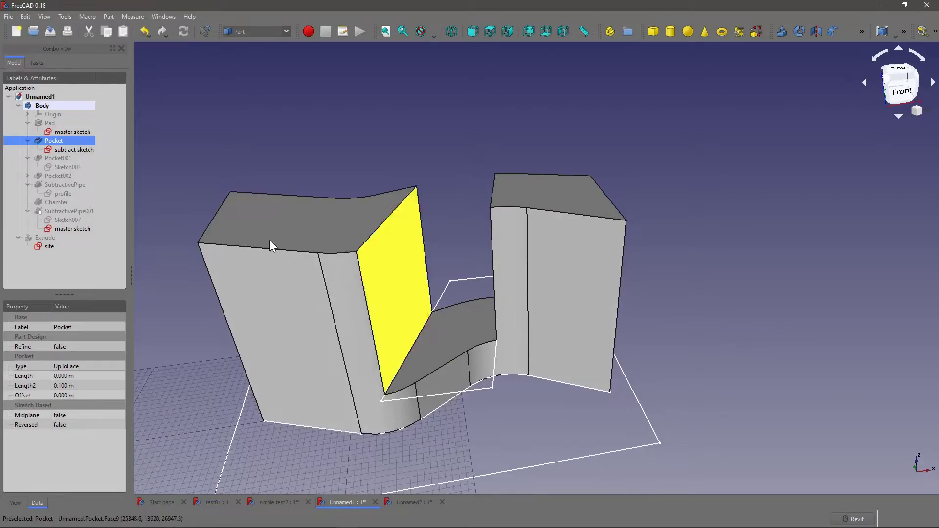
key(space)
- Display the Pocket001 solid with its Sketch003 and orbit toward the front
click(53, 158)
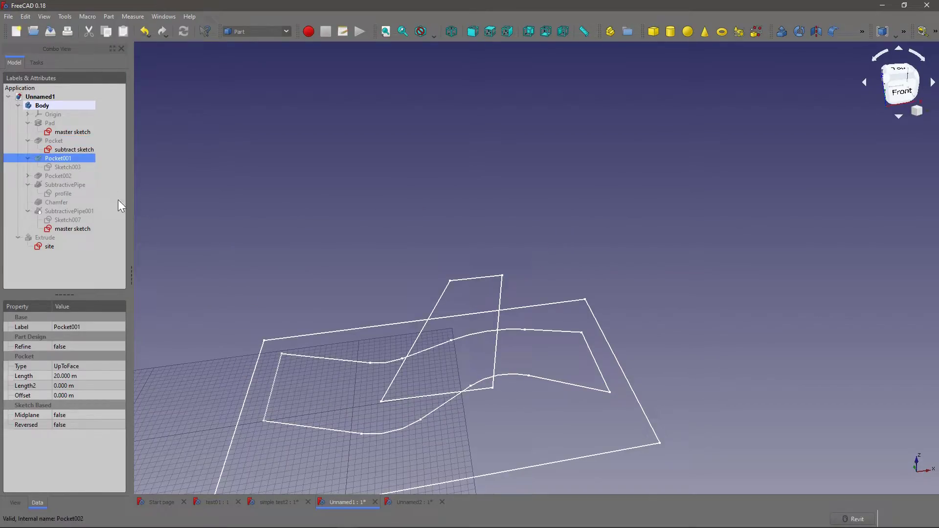
click(72, 167)
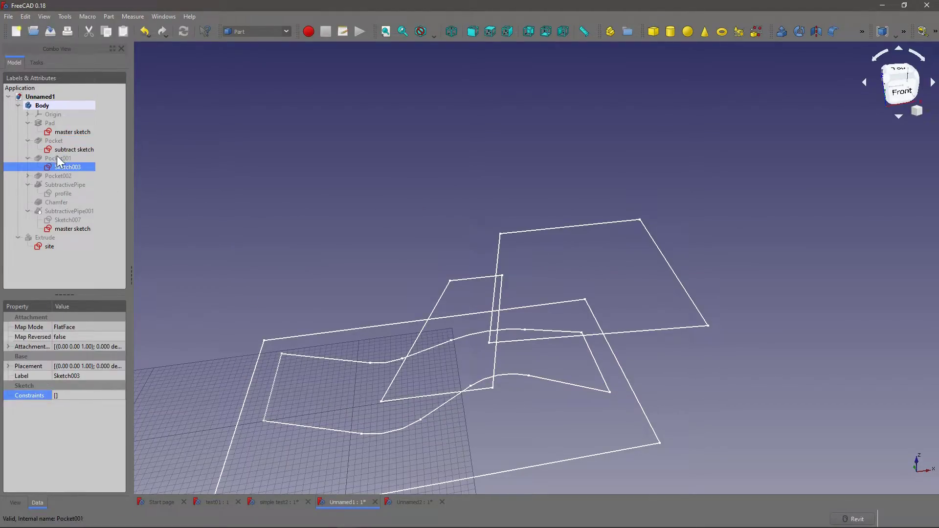
click(57, 158)
key(space)
middle_drag(316, 249, 402, 294)
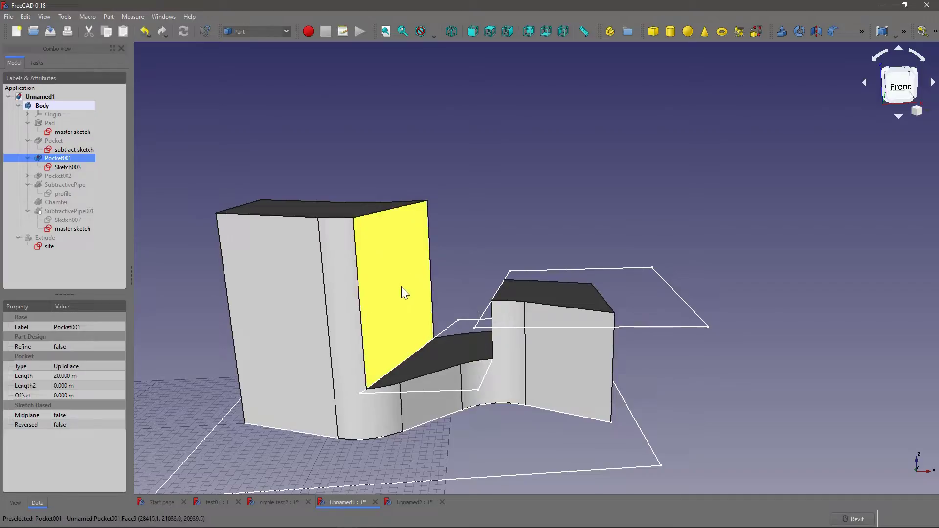
right_click(448, 243)
click(455, 218)
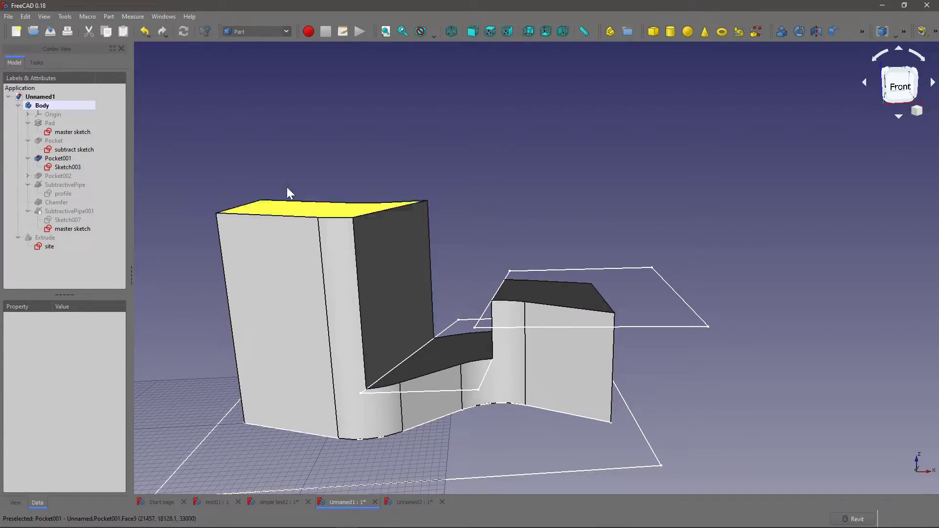
- Hide Pocket001 and display the Pocket002 solid instead
click(47, 163)
key(space)
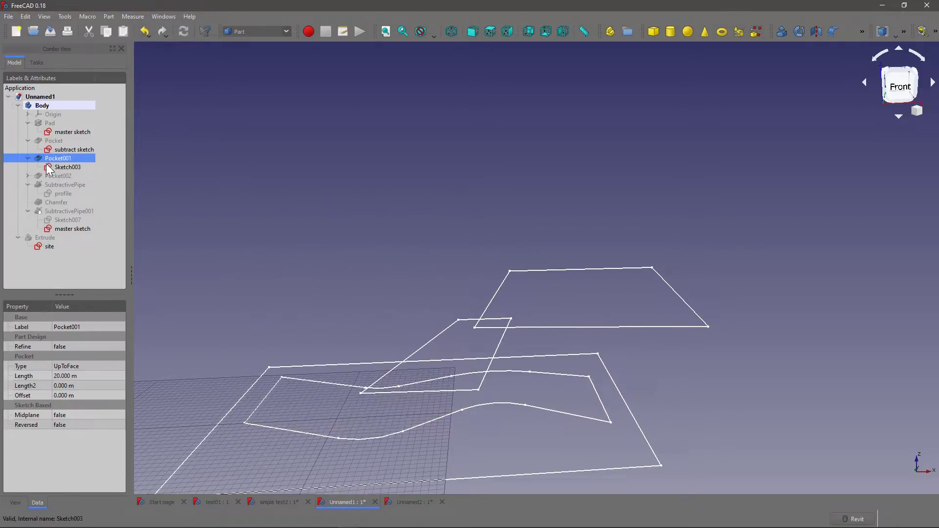
click(40, 176)
key(space)
scroll(442, 280, down, 2)
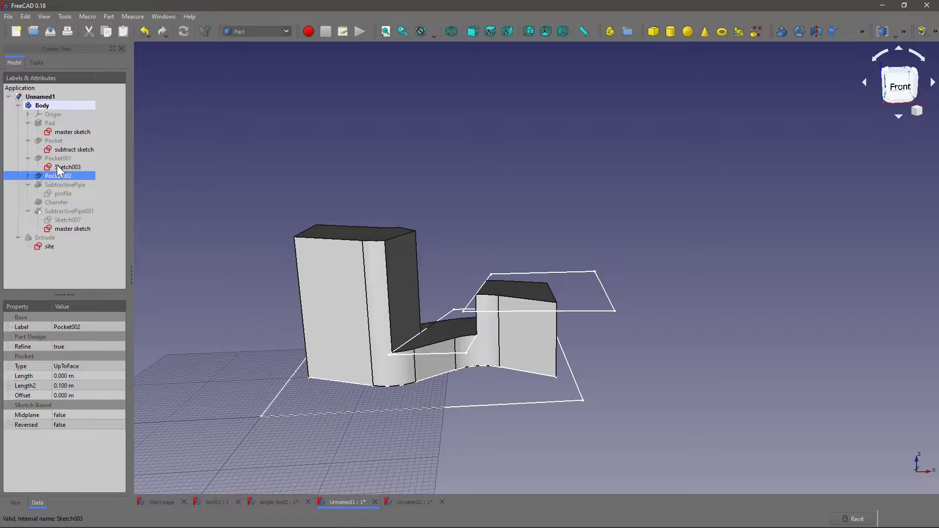
- Expand Pocket002 and select its Sketch006 from a top-down isometric view
click(28, 177)
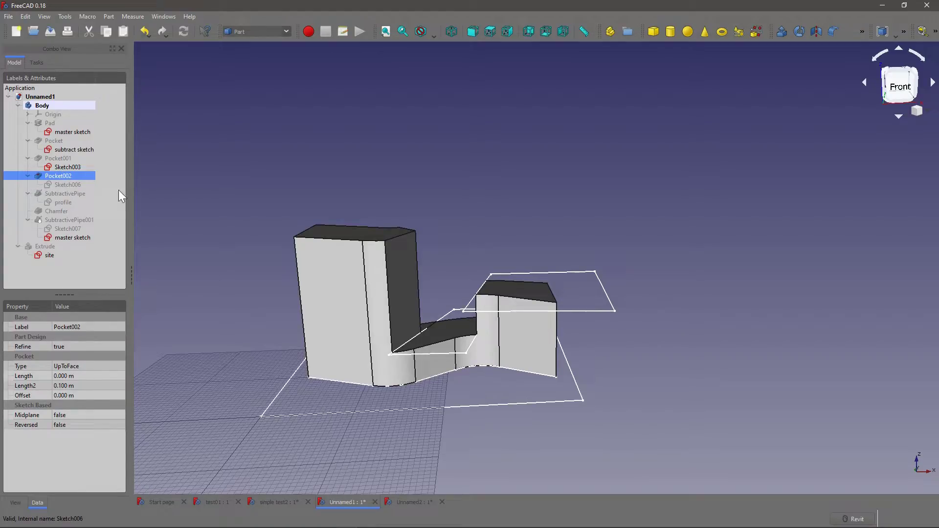
middle_drag(459, 239, 298, 359)
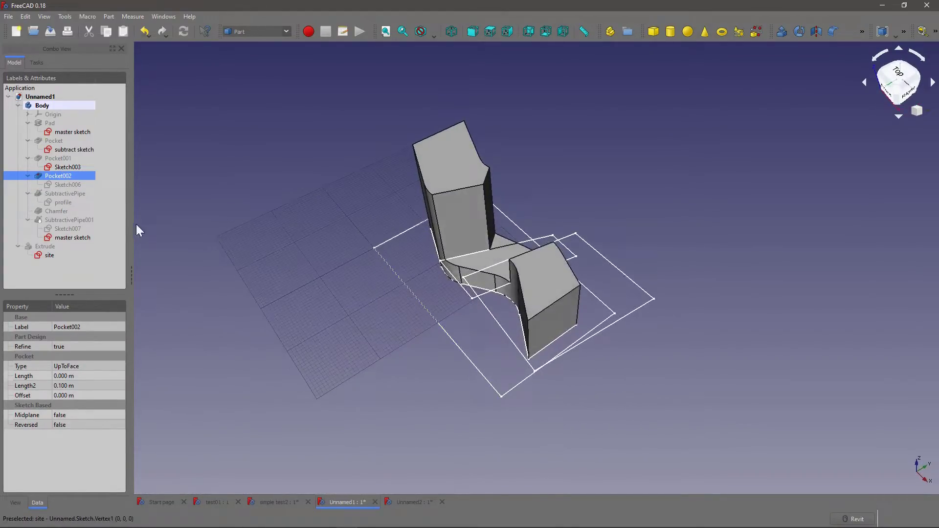
click(68, 185)
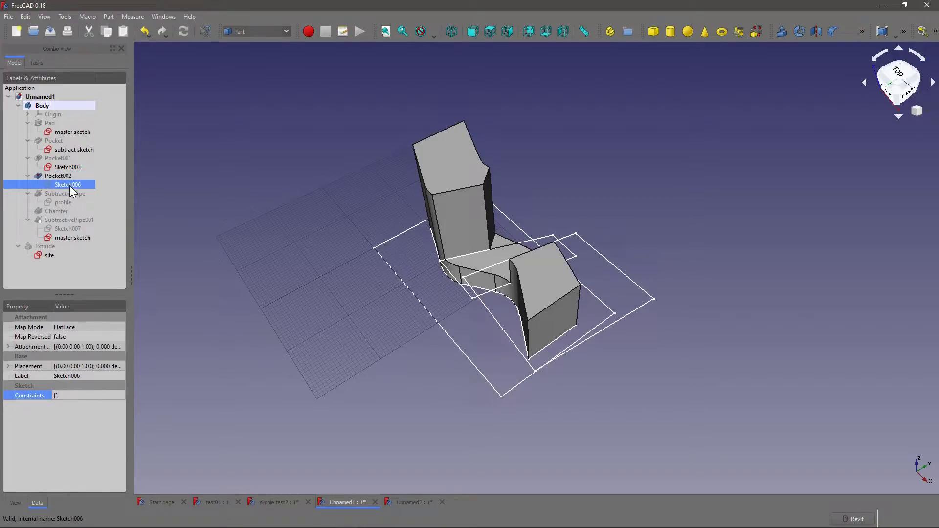
scroll(504, 205, up, 5)
scroll(513, 254, down, 4)
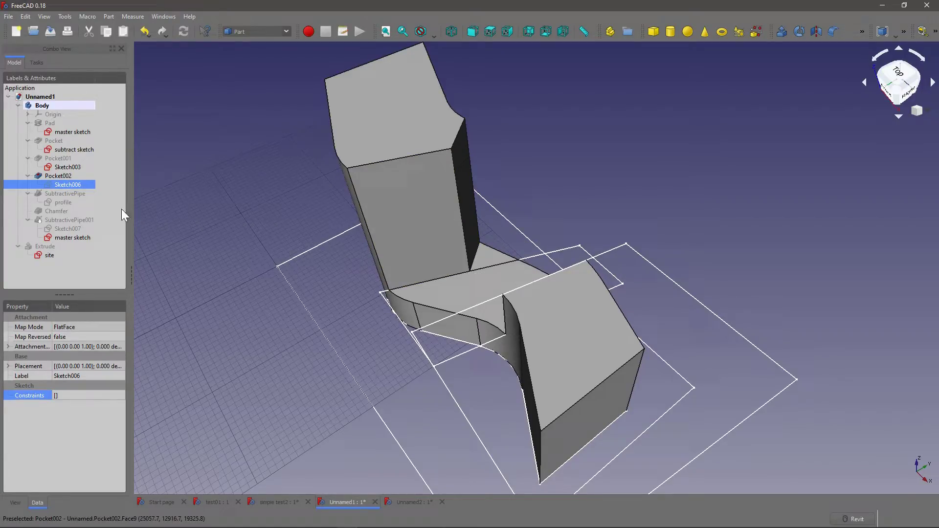
click(66, 194)
- Select the profile sketch and switch the left-side view to Wireframe draw style
shift+middle_drag(381, 236, 471, 250)
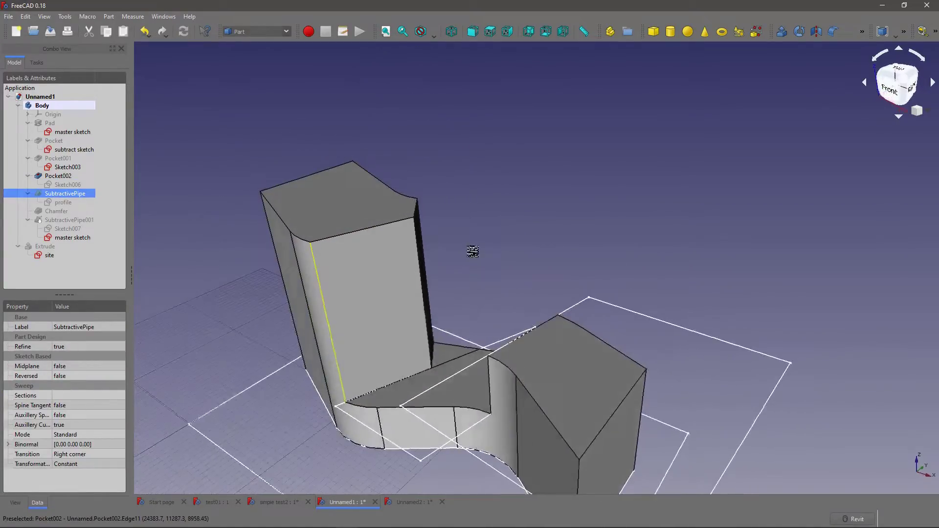
click(62, 203)
shift+middle_drag(292, 269, 491, 235)
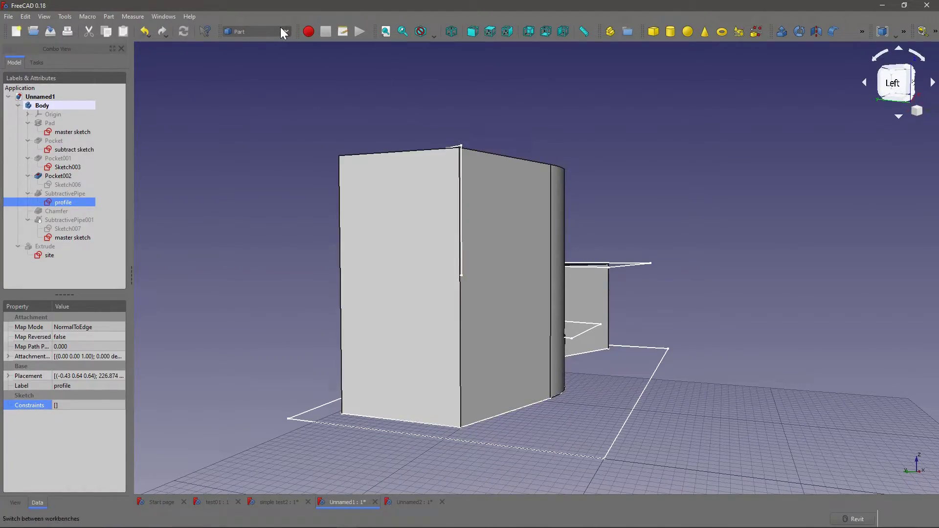
click(434, 33)
click(442, 77)
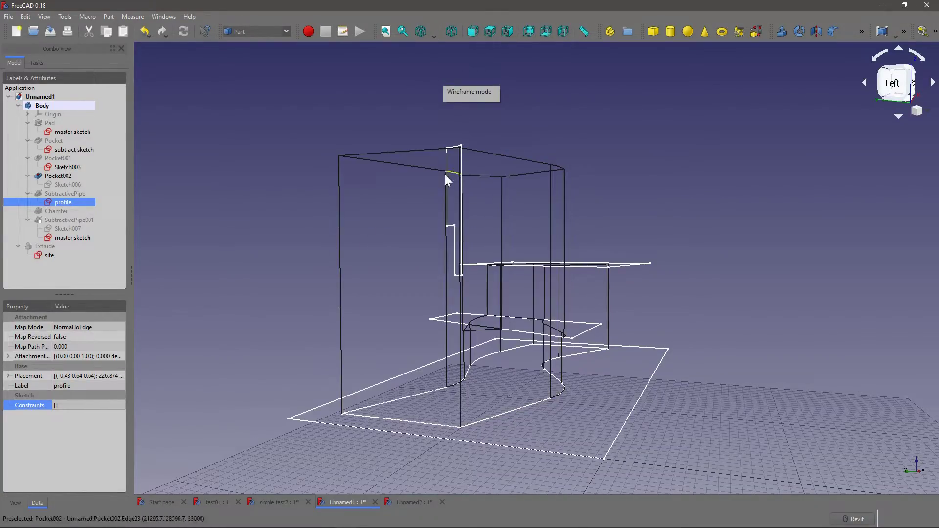
middle_drag(446, 176, 477, 268)
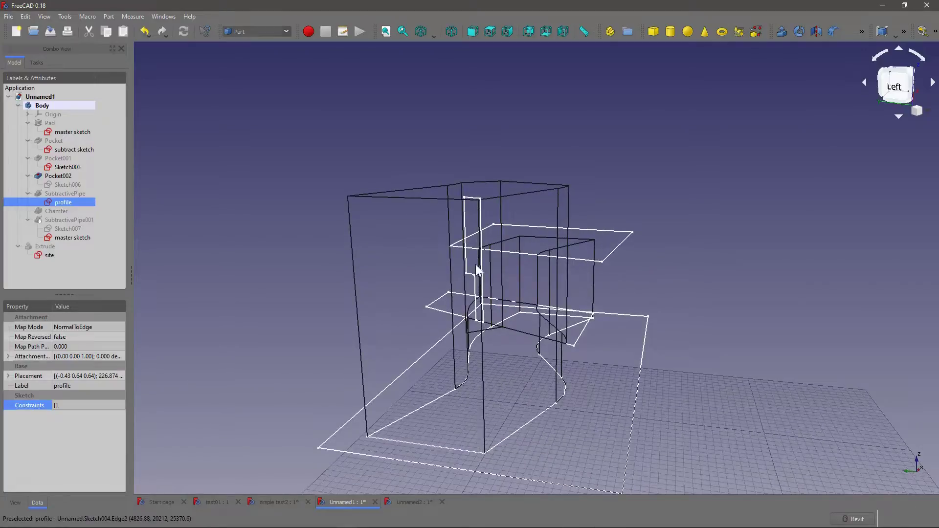
- Highlight the subtract sketch and the master sketch in the wireframe view
click(69, 150)
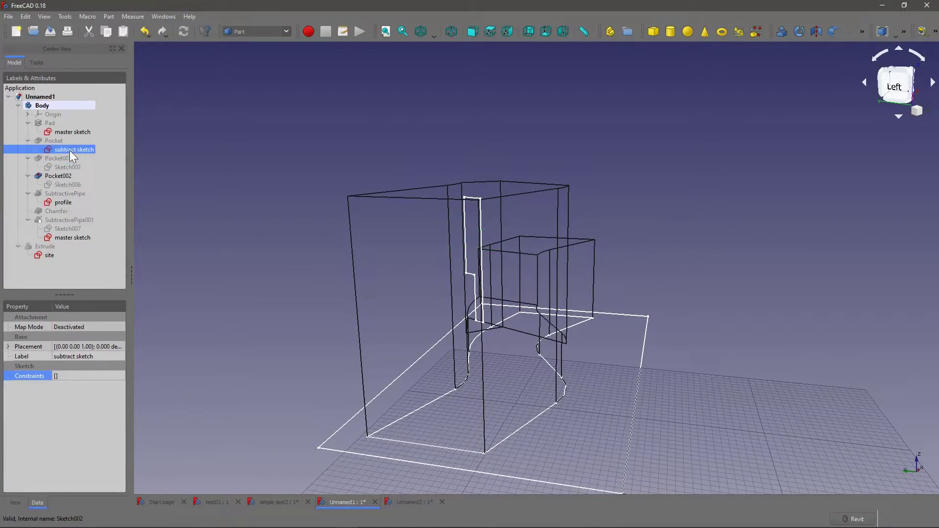
click(65, 131)
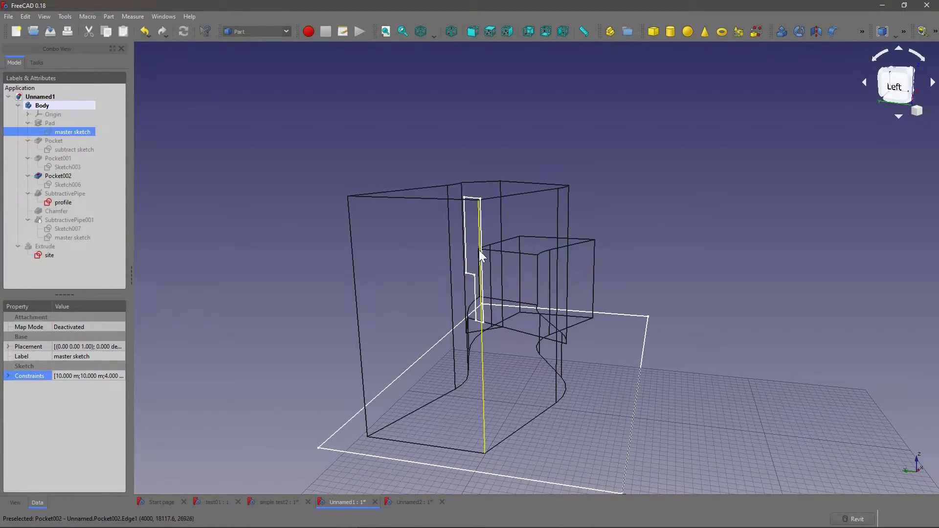
middle_drag(479, 251, 499, 260)
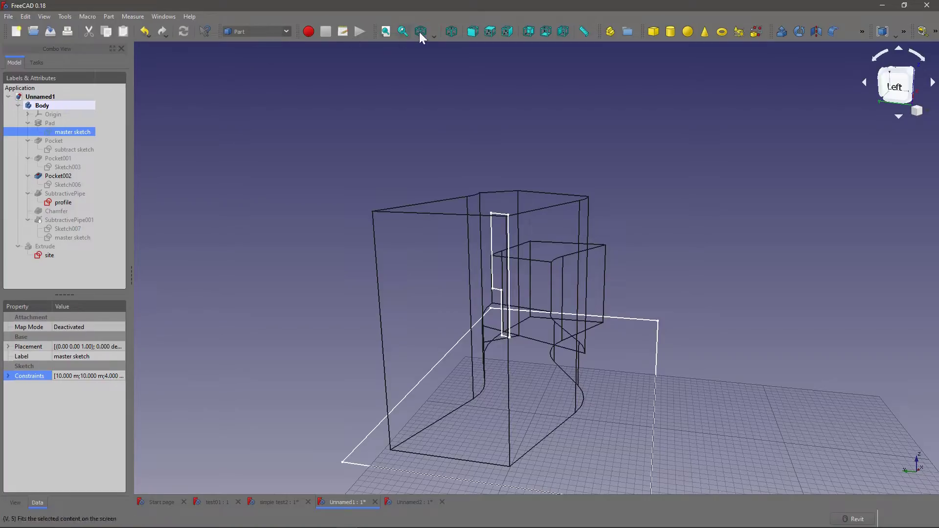
click(434, 35)
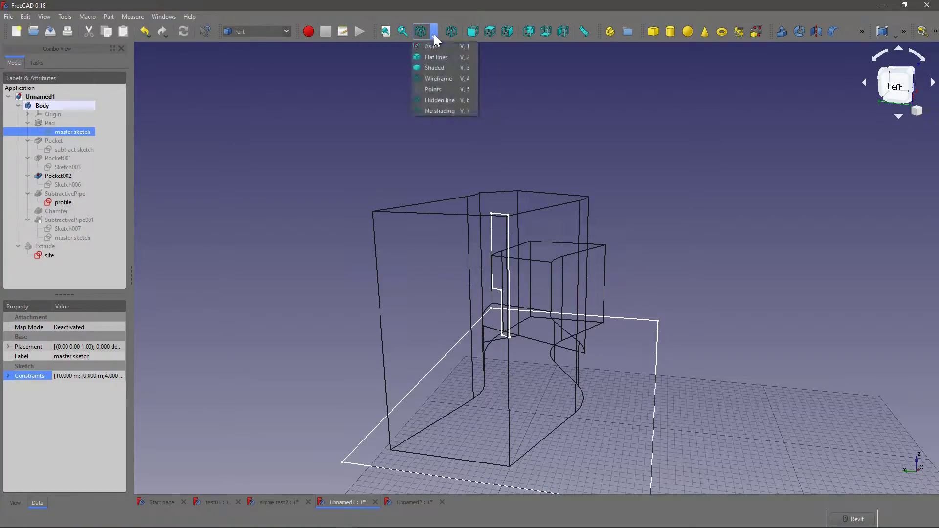
click(442, 67)
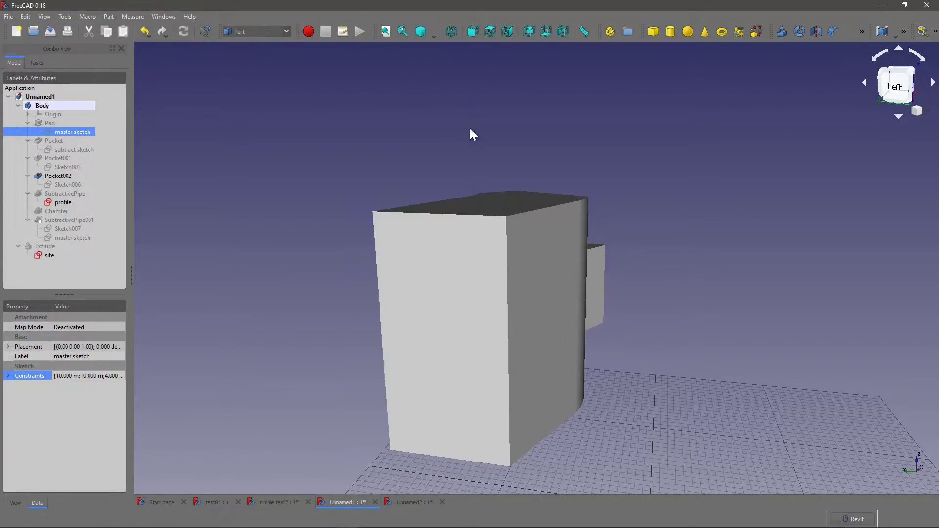
click(434, 34)
click(436, 67)
mouse_move(497, 211)
middle_down()
mouse_move(430, 252)
mouse_move(118, 219)
middle_up()
click(69, 192)
key(space)
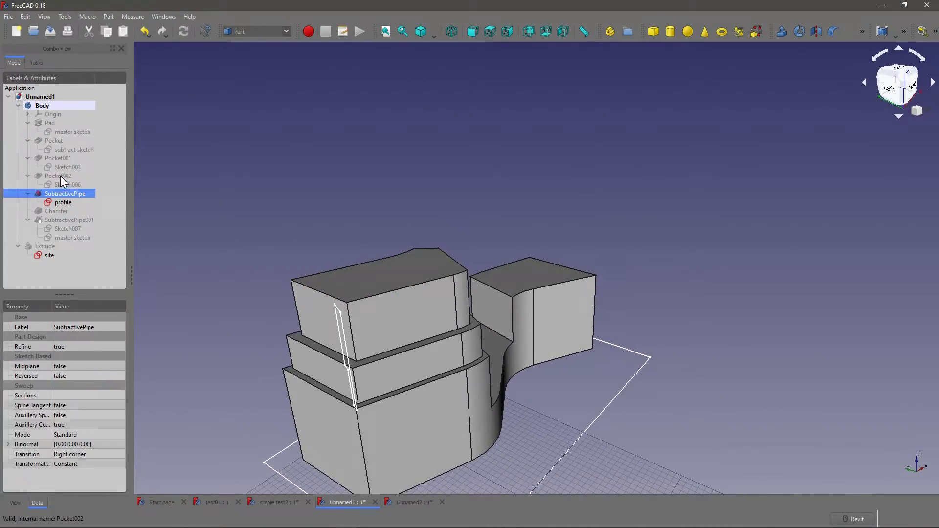
click(60, 175)
key(space)
key(space)
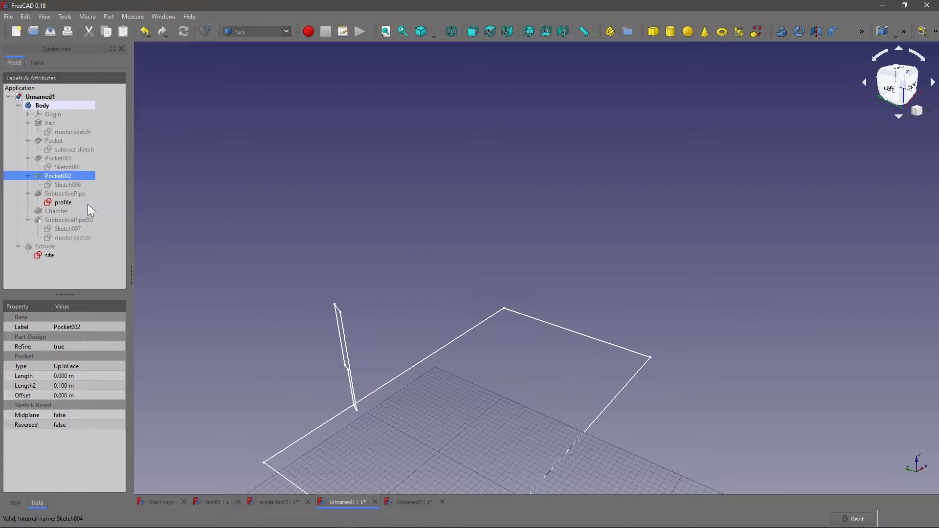
click(67, 193)
key(space)
middle_drag(371, 274, 376, 243)
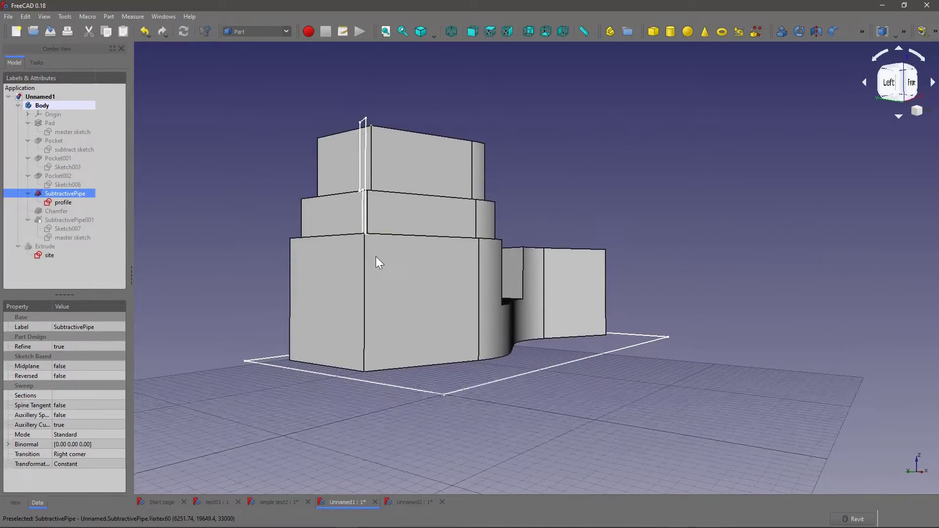
middle_drag(450, 181, 362, 274)
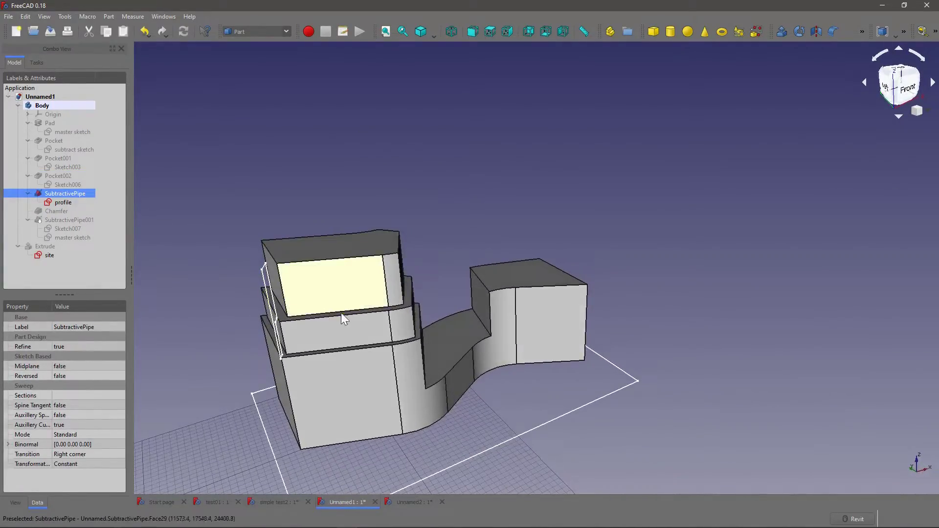
middle_drag(344, 319, 592, 248)
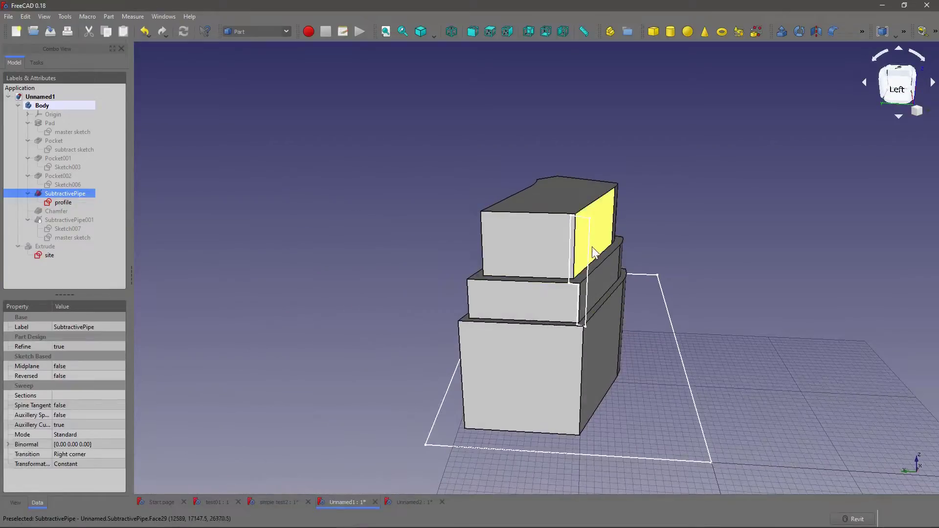
click(60, 202)
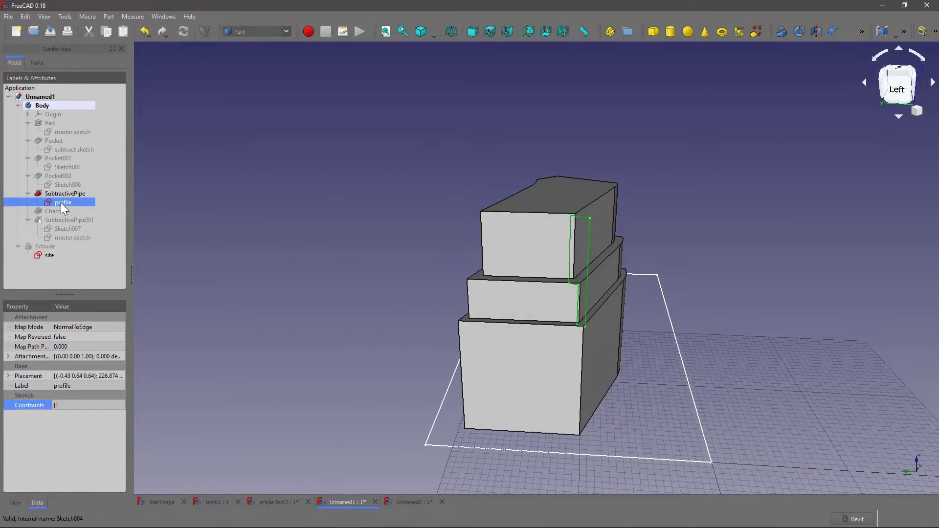
- Edit Sketch004 in orthographic projection, rearrange the Sketcher toolbars, and toggle Section view
double_click(67, 202)
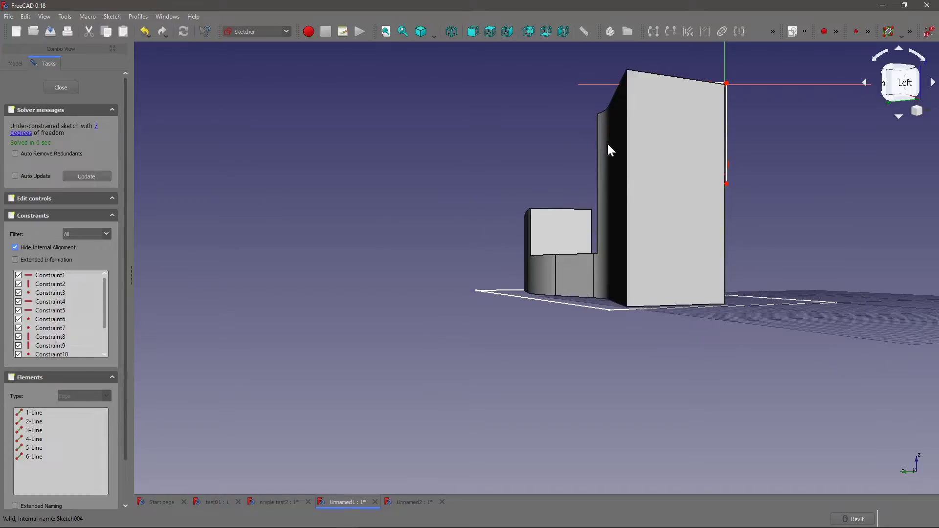
click(920, 112)
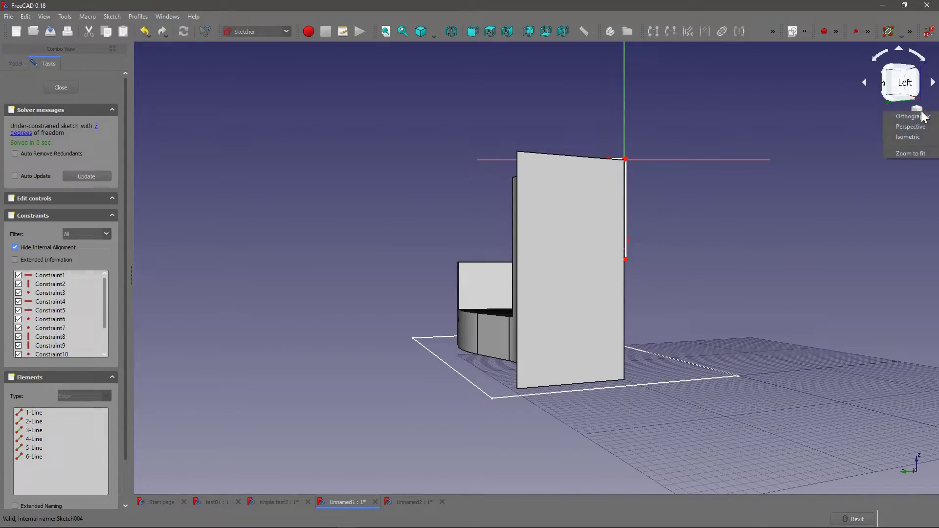
click(924, 116)
scroll(606, 198, up, 4)
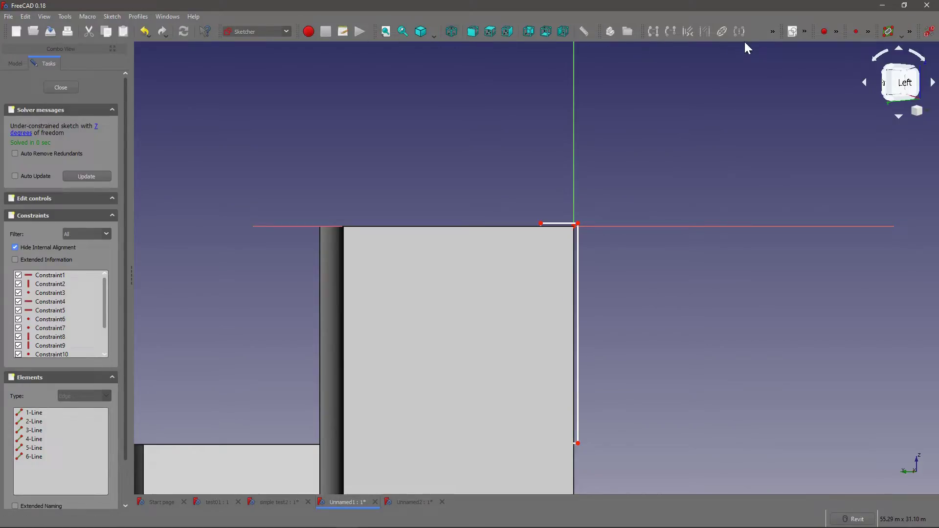
mouse_move(782, 35)
mouse_down()
mouse_move(782, 46)
mouse_move(842, 55)
mouse_up()
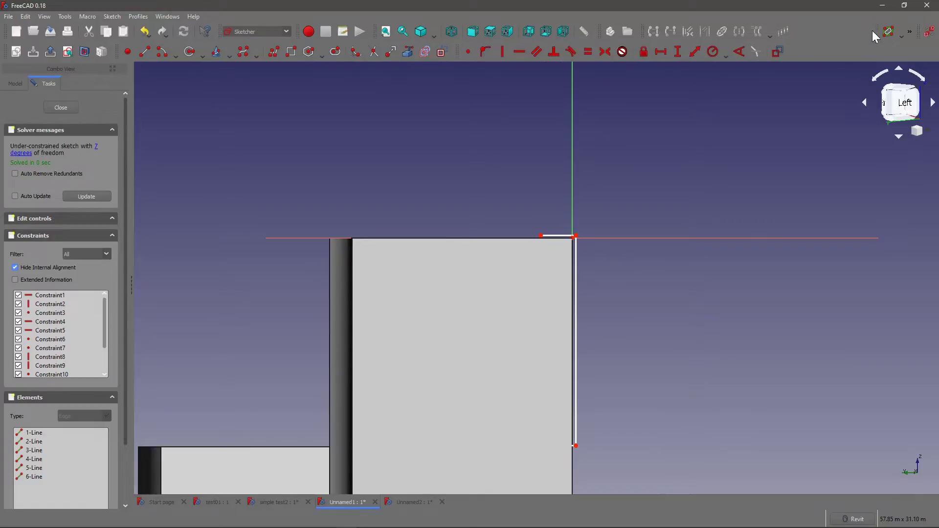
drag(878, 30, 830, 30)
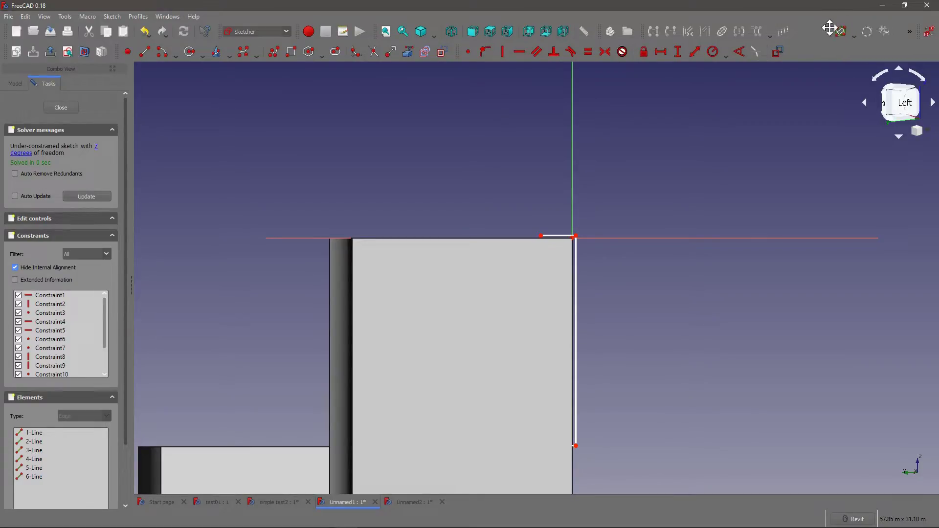
click(88, 54)
- Stretch the profile rectangle downward and left, delete Constraint11, then widen it further left
scroll(486, 239, up, 5)
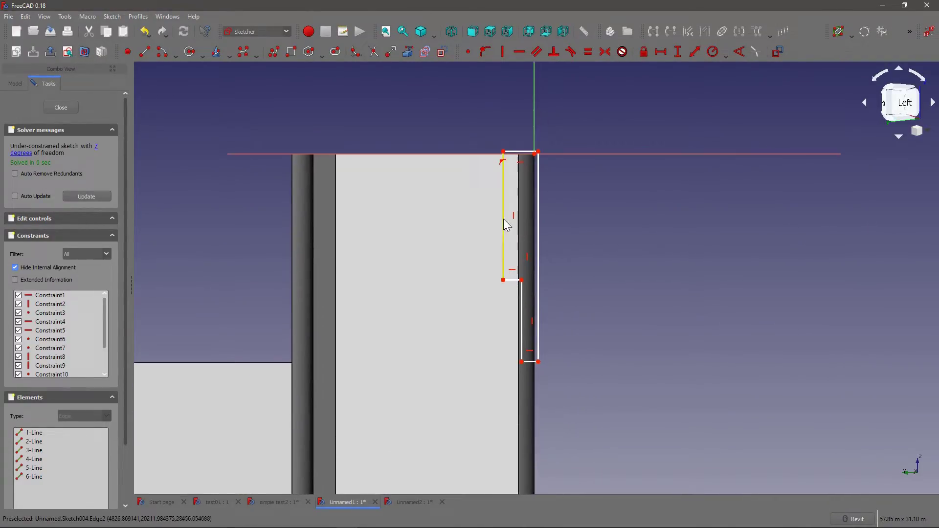
scroll(518, 254, down, 3)
scroll(532, 349, up, 1)
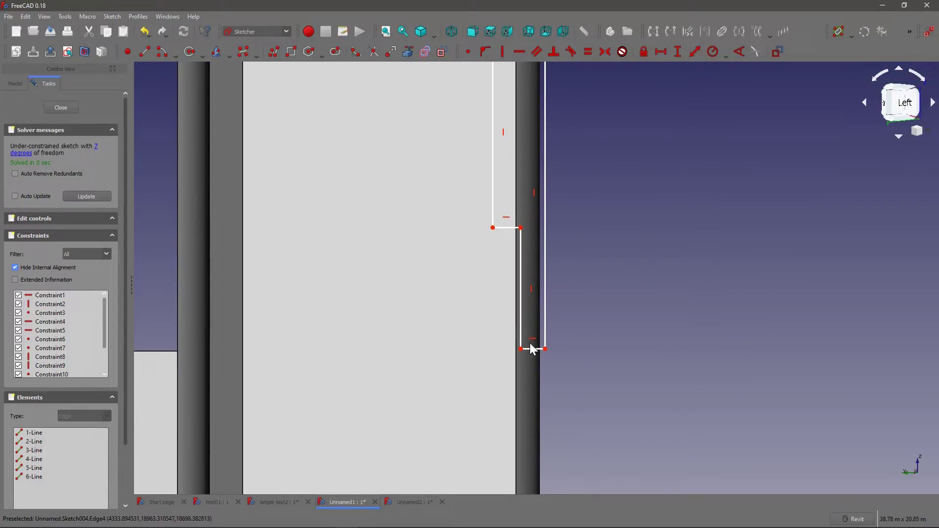
drag(535, 353, 538, 413)
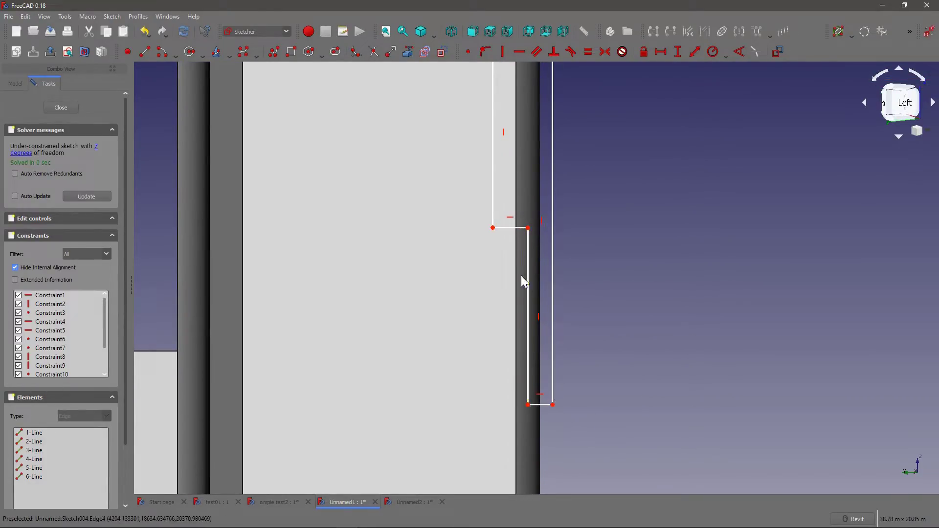
drag(486, 294, 468, 296)
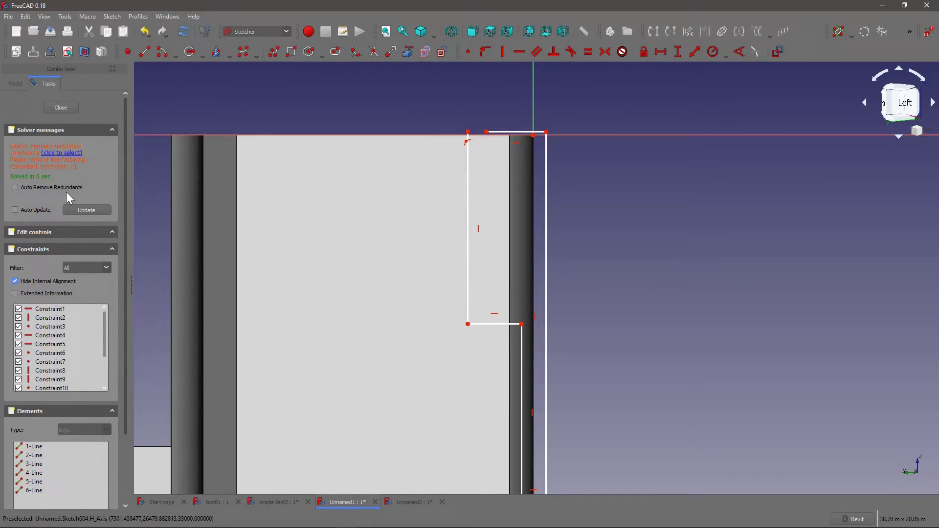
scroll(75, 323, down, 4)
click(45, 282)
key(Delete)
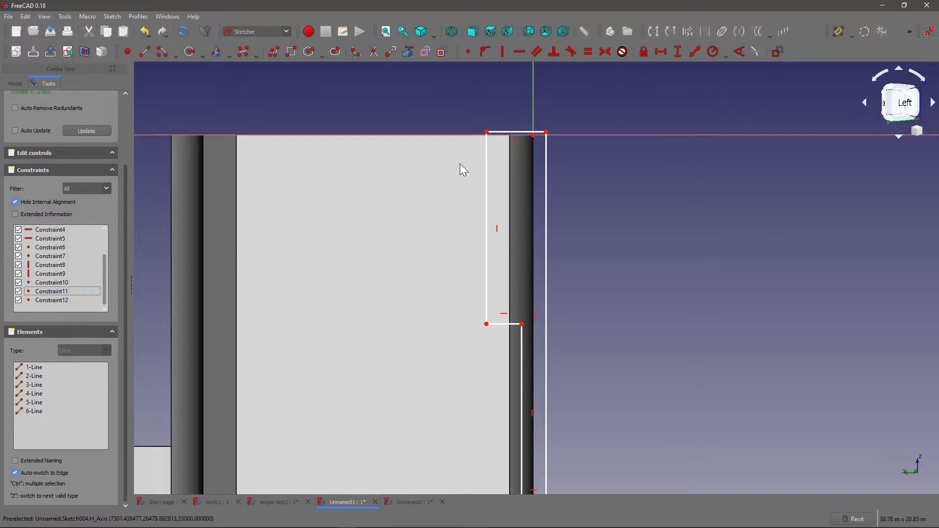
drag(486, 161, 445, 161)
- Orbit around the recomputed SubtractivePipe to inspect its three stepped tiers from above and front
scroll(78, 108, up, 3)
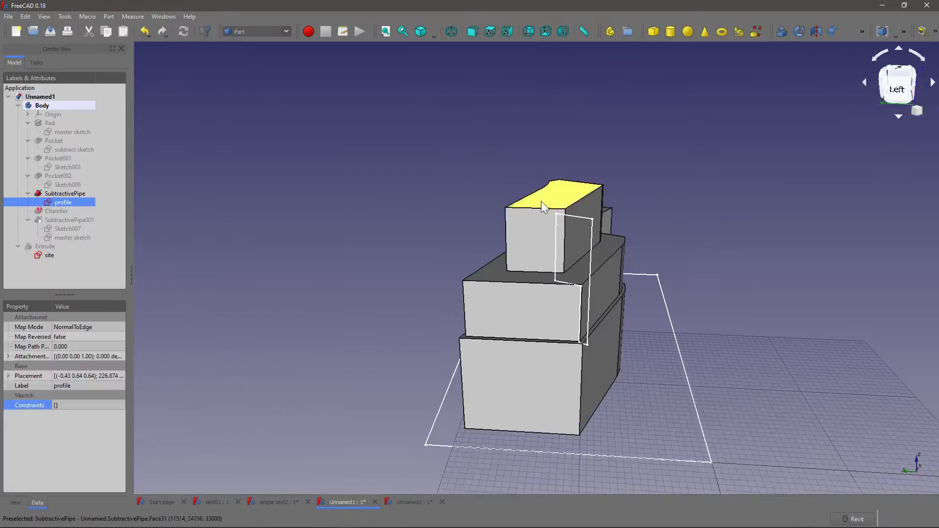
mouse_move(597, 256)
shift+middle_down()
mouse_move(534, 306)
mouse_move(402, 334)
mouse_move(303, 311)
mouse_move(329, 245)
shift+middle_up()
shift+middle_drag(352, 206, 313, 186)
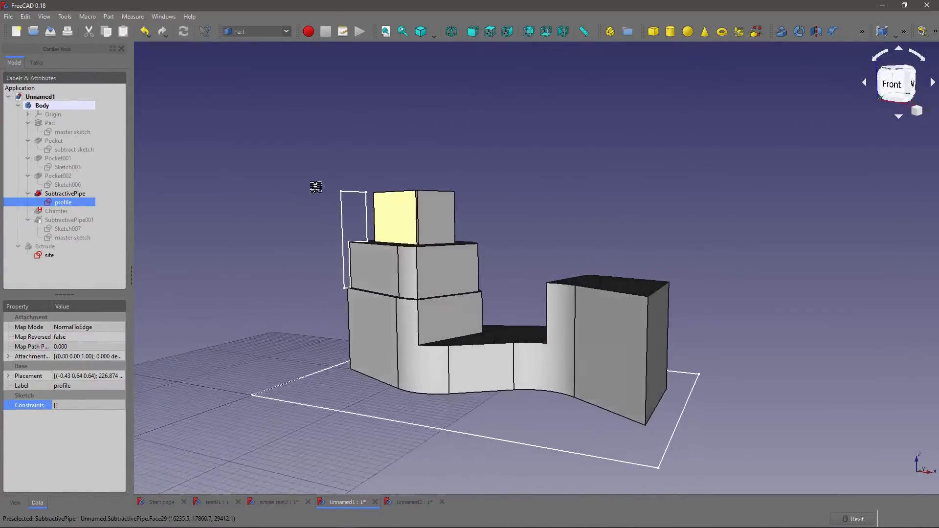
shift+middle_drag(434, 254, 425, 204)
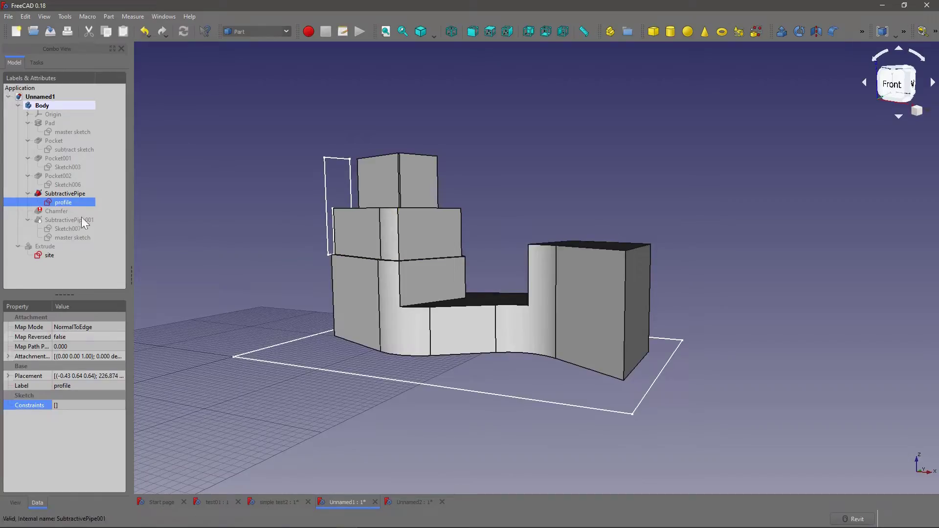
shift+middle_drag(294, 225, 335, 246)
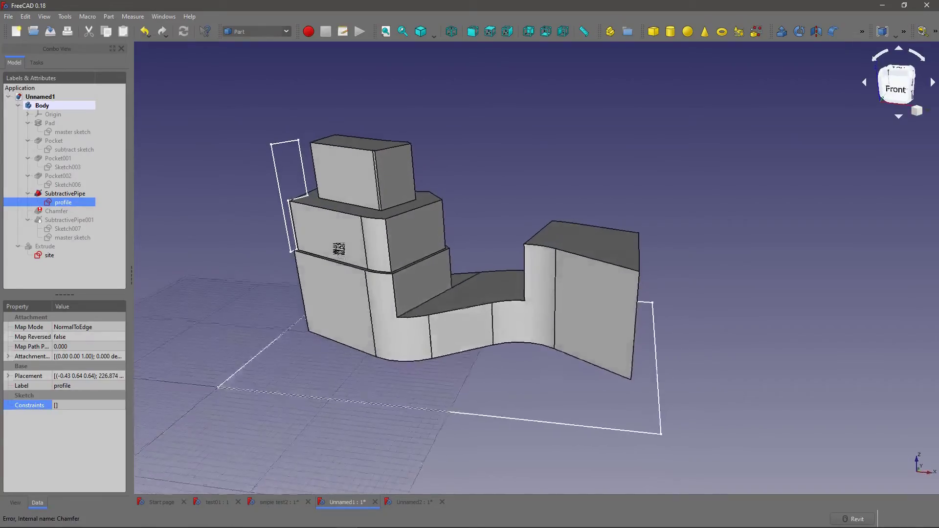
- In a section view, narrow the profile sketch's rectangle by moving its left edge right
double_click(58, 201)
scroll(587, 142, up, 5)
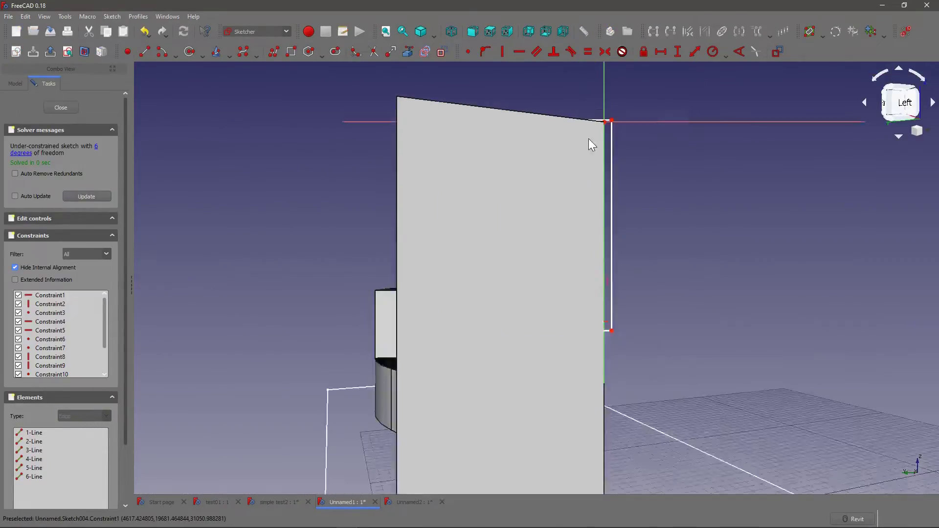
click(84, 51)
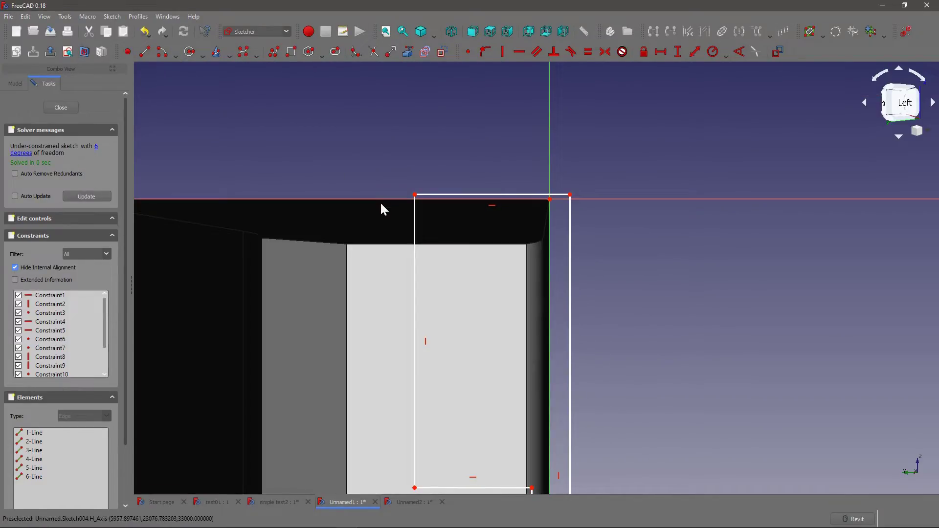
drag(416, 228, 470, 226)
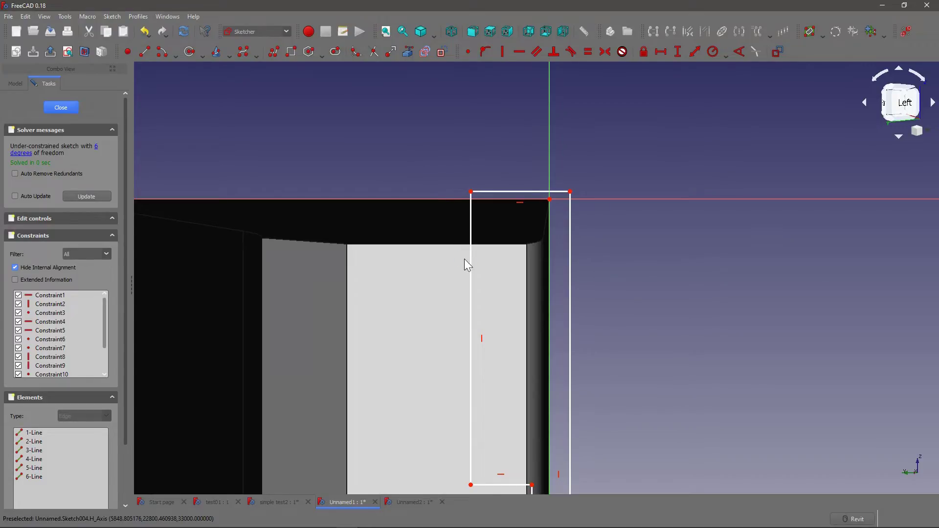
key(Escape)
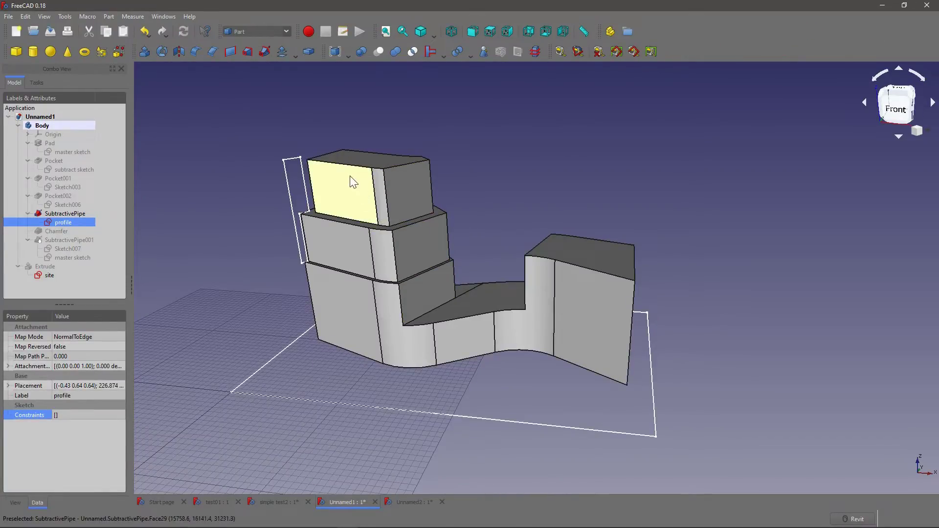
- Reframe the view to show the whole massing with the thinner sweep cut
middle_drag(353, 182, 416, 220)
scroll(460, 242, down, 2)
middle_drag(460, 243, 485, 198)
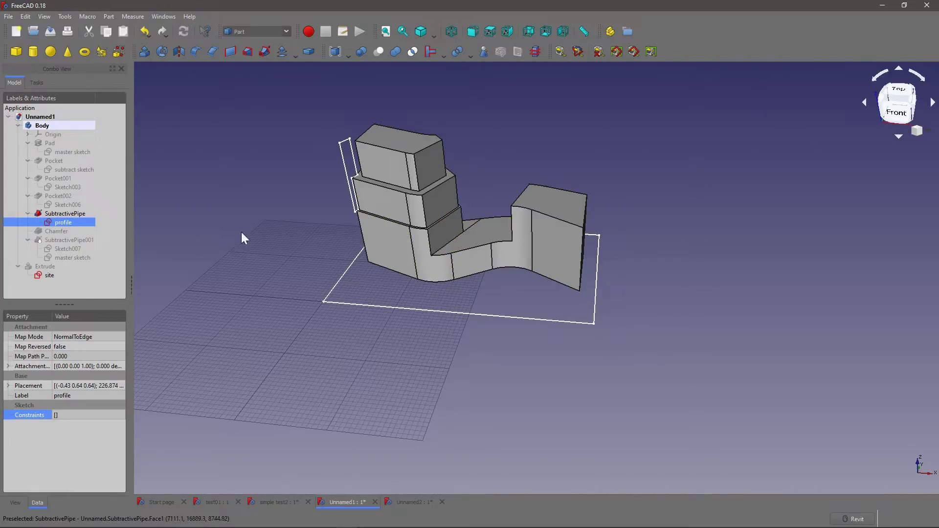
- Change the master sketch's front Diff constraint from 6 m to 12 m
click(61, 152)
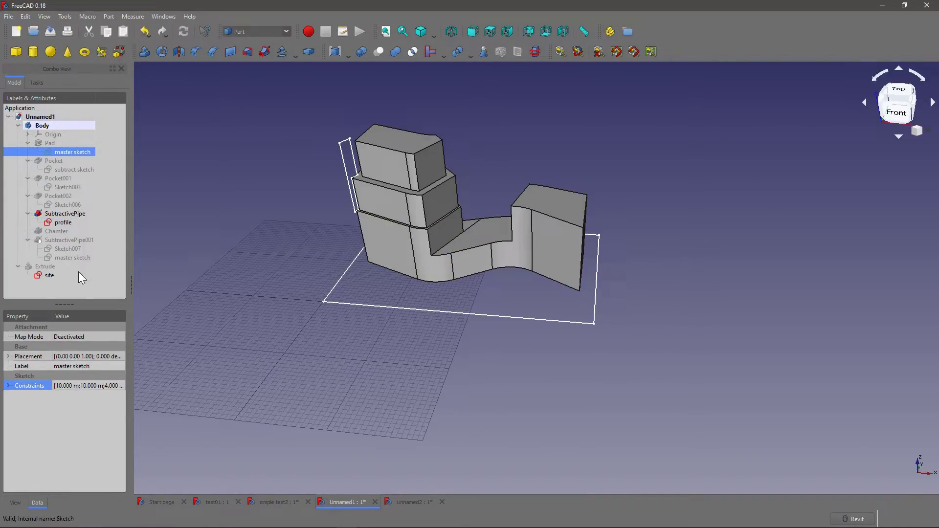
click(8, 386)
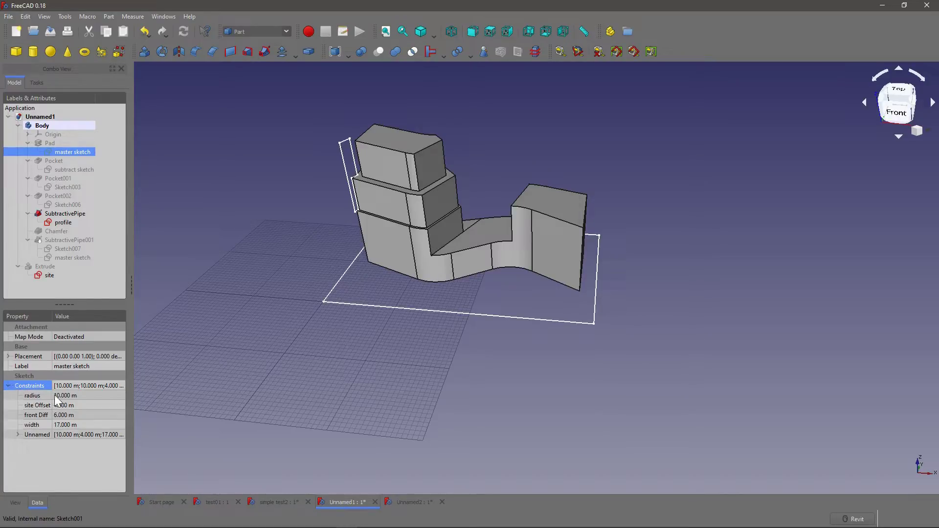
click(92, 414)
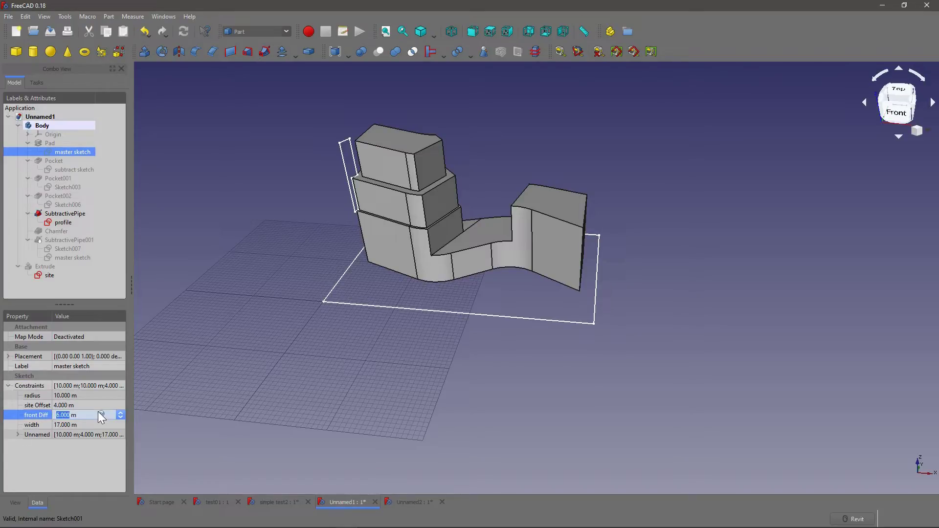
text(12)
key(Return)
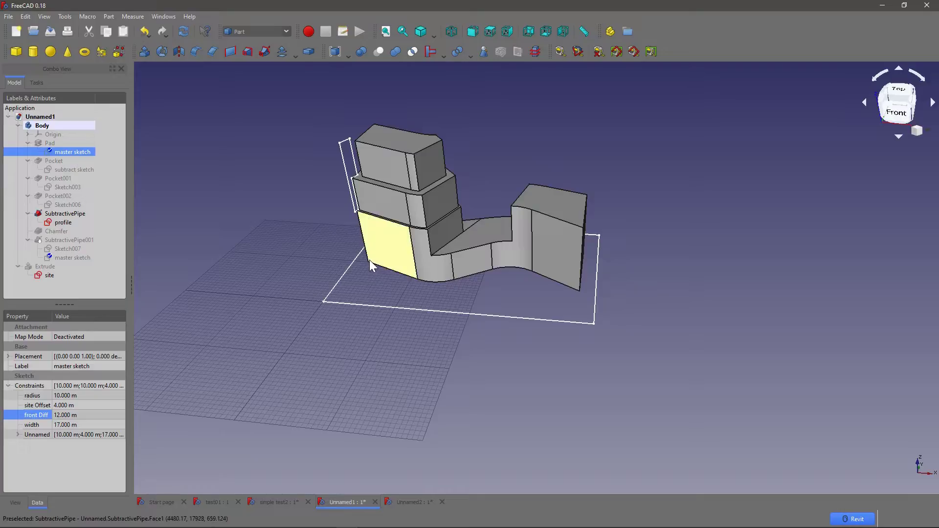
- Recompute the massing with the 12 m front Diff and orbit around to inspect the failing Chamfer
mouse_move(573, 289)
middle_down()
mouse_move(530, 317)
mouse_move(541, 348)
mouse_move(537, 337)
middle_up()
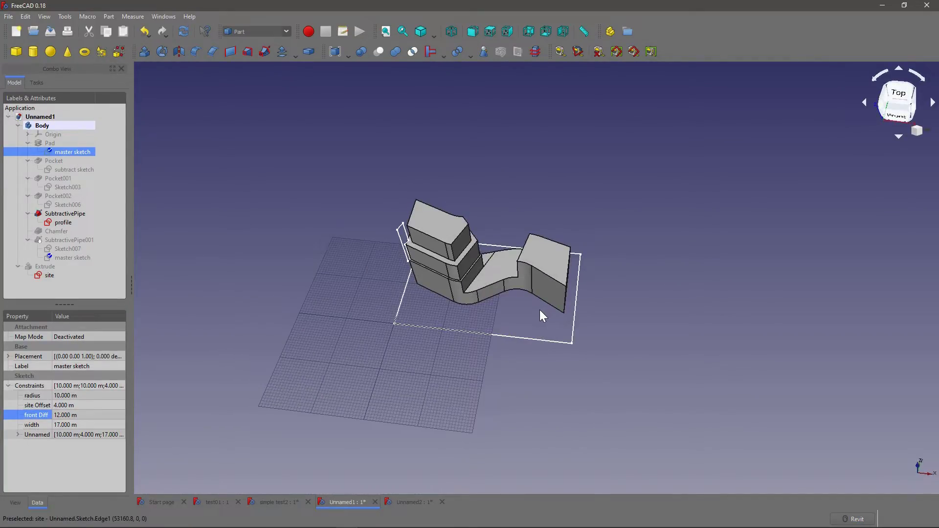
key(ctrl+r)
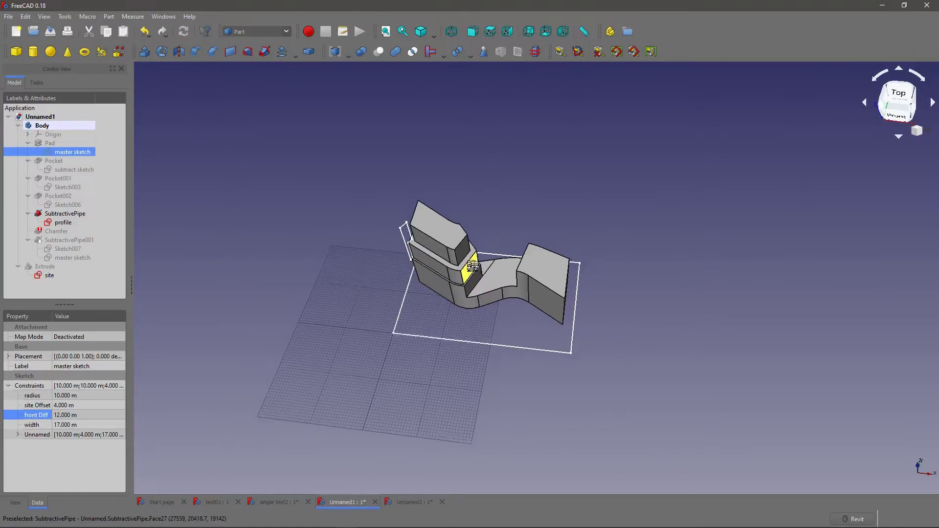
mouse_move(473, 267)
middle_down()
mouse_move(465, 346)
mouse_move(477, 318)
mouse_move(634, 229)
mouse_move(631, 210)
middle_up()
mouse_move(595, 249)
middle_down()
mouse_move(582, 279)
mouse_move(530, 329)
mouse_move(465, 351)
mouse_move(425, 350)
middle_up()
mouse_move(465, 301)
middle_down()
mouse_move(533, 318)
mouse_move(412, 335)
mouse_move(451, 340)
mouse_move(533, 289)
mouse_move(532, 265)
mouse_move(538, 315)
middle_up()
middle_drag(445, 333, 482, 277)
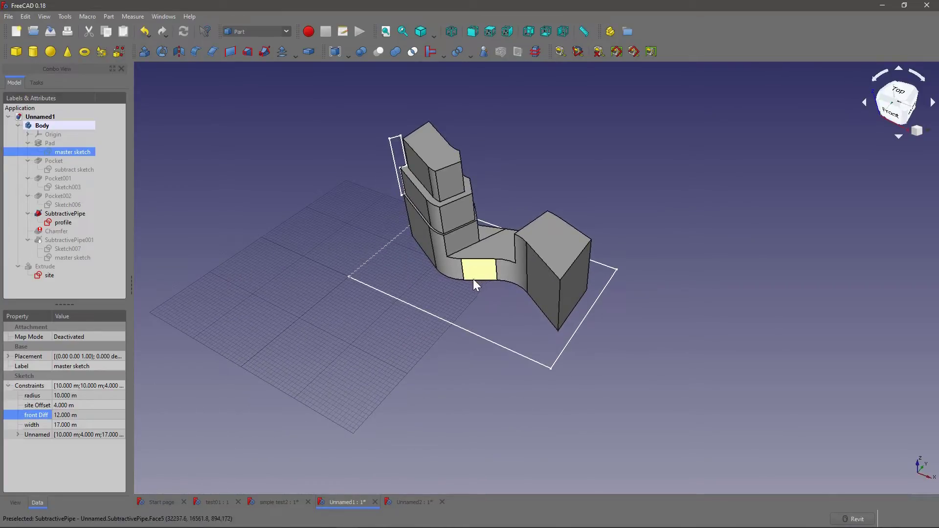
mouse_move(57, 229)
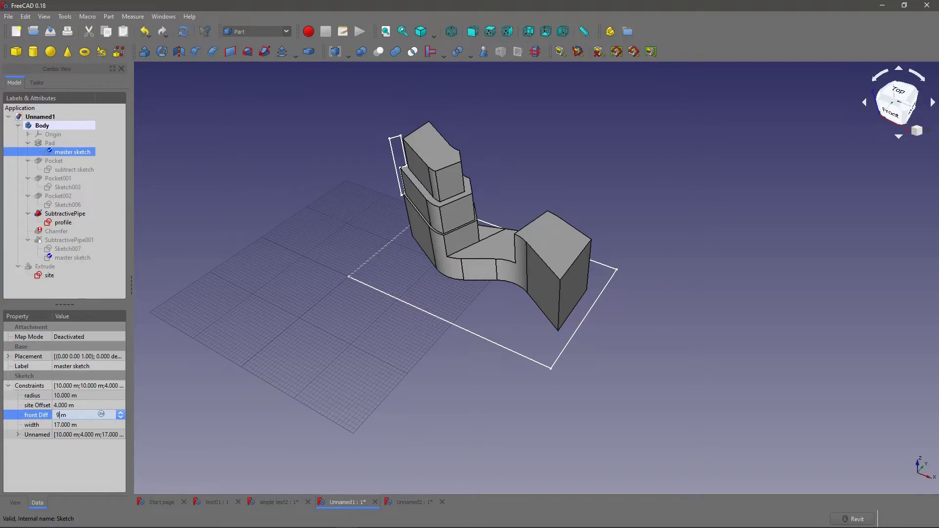
- Commit 9 m as the front Diff and view the rebuilt massing from above
key(Return)
middle_drag(264, 345, 278, 383)
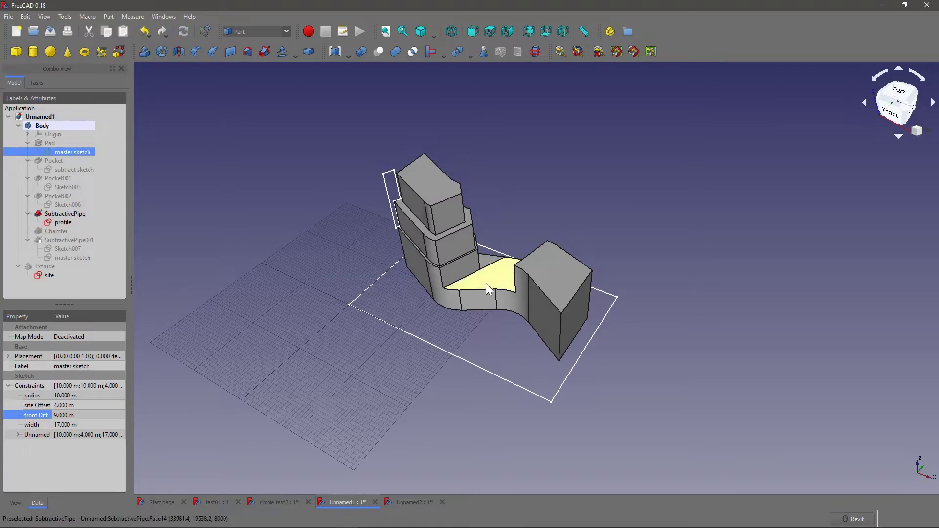
middle_drag(430, 225, 433, 354)
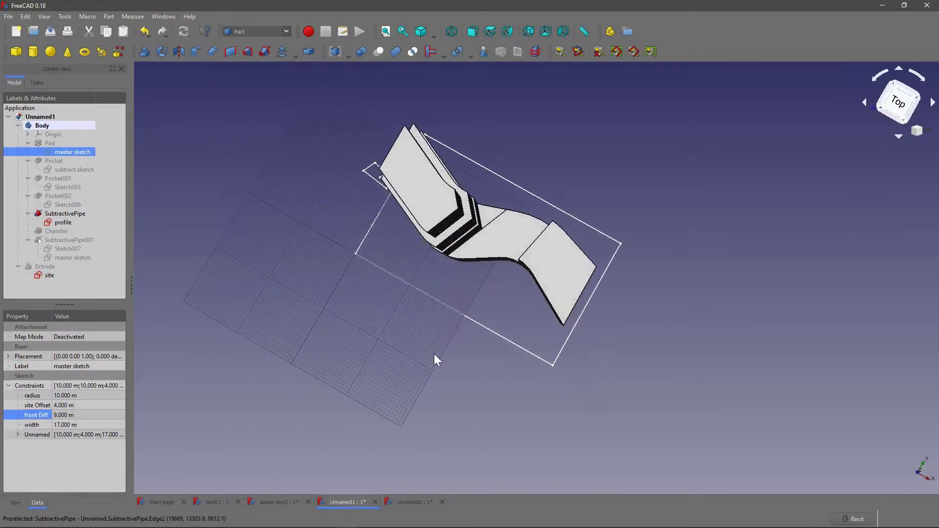
- Display the Chamfer result with its 1 m bevelled roof edges from a front view, then select SubtractivePipe001
click(54, 213)
click(52, 231)
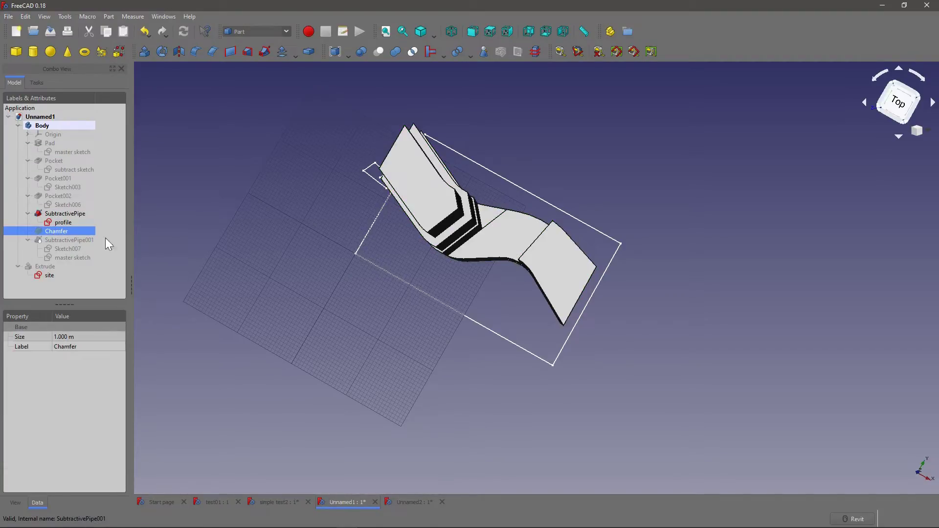
key(space)
middle_drag(424, 310, 453, 222)
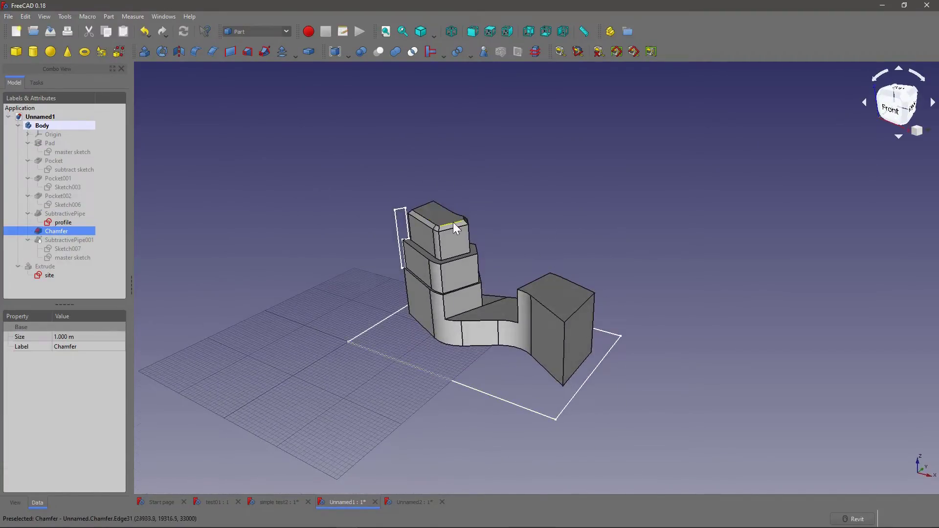
scroll(430, 225, up, 5)
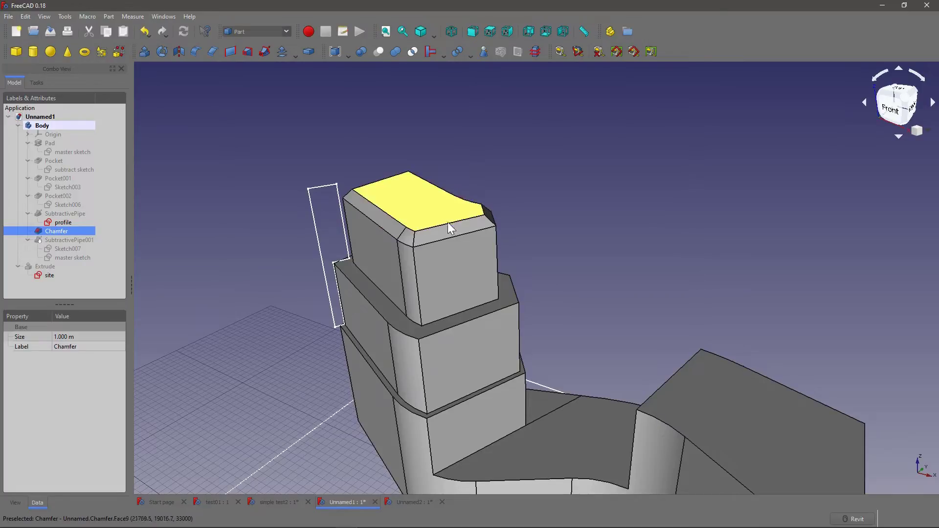
scroll(428, 244, down, 2)
click(69, 239)
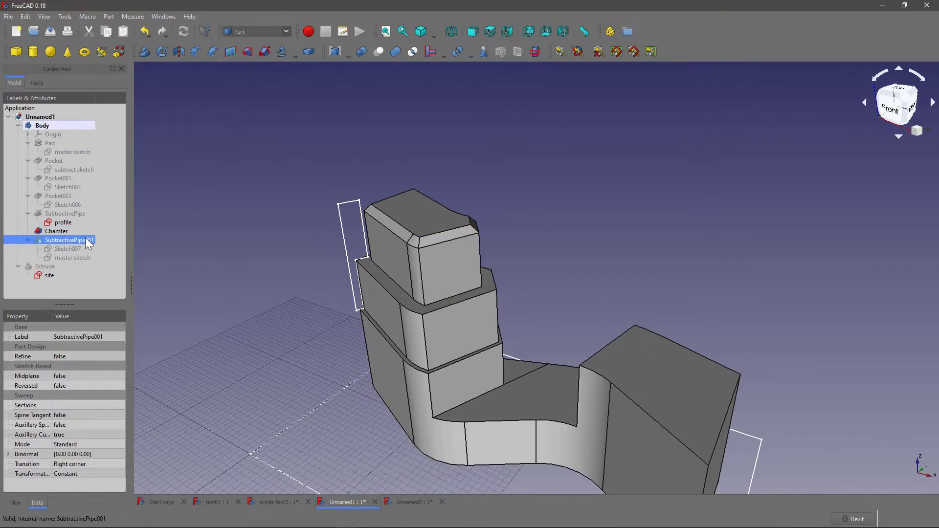
scroll(385, 280, down, 2)
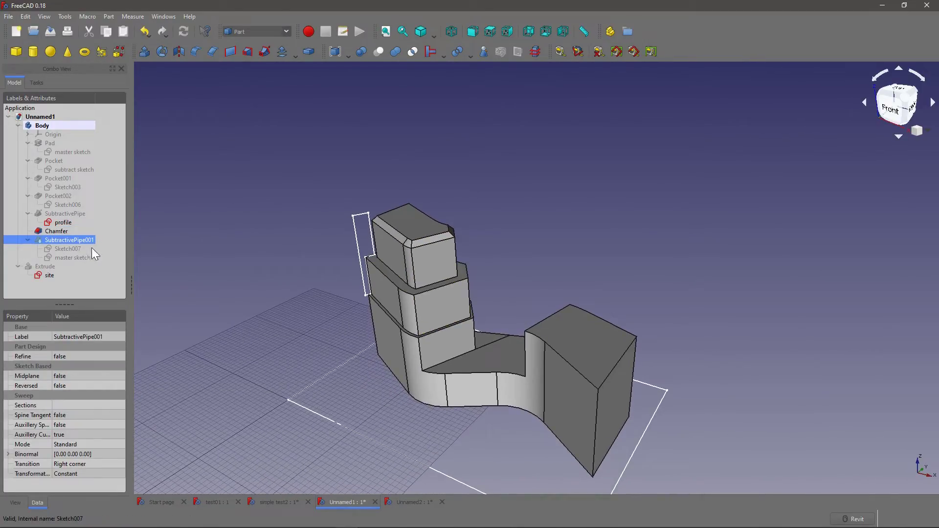
- Select Sketch007 to check its attachment, then hide the Chamfer solid
click(74, 248)
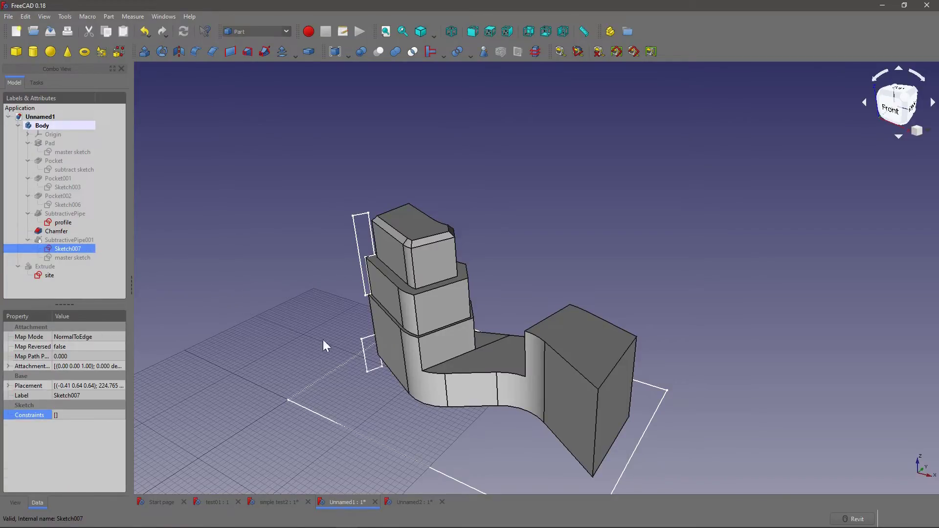
mouse_move(322, 339)
middle_down()
mouse_move(408, 351)
mouse_move(488, 345)
middle_up()
middle_drag(430, 381, 500, 278)
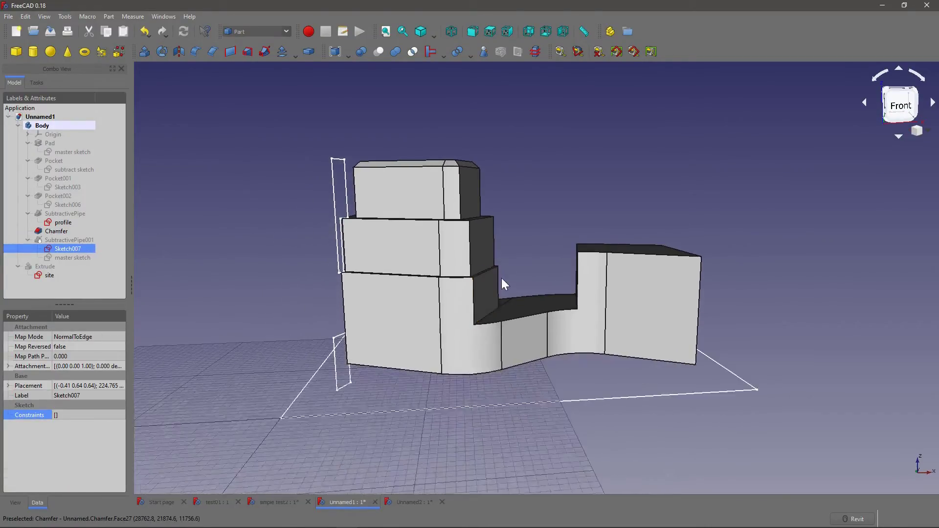
click(55, 230)
key(space)
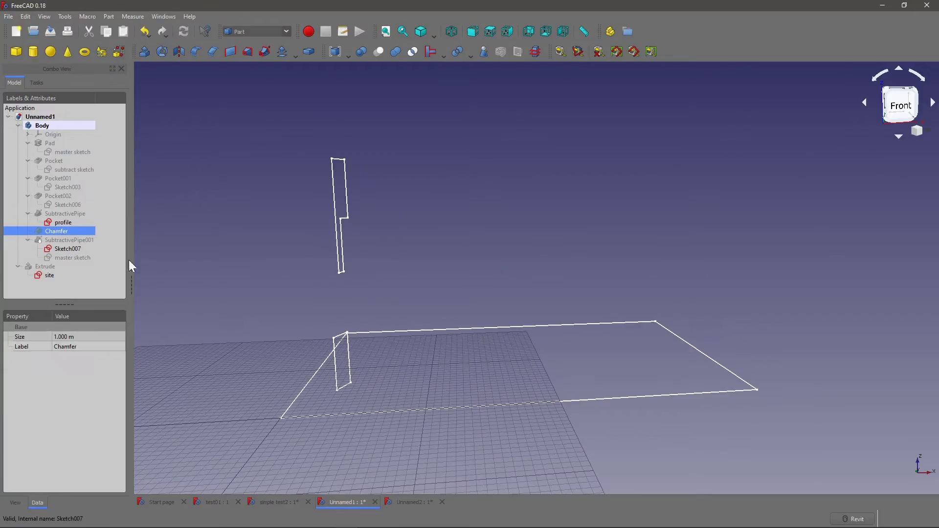
- Show SubtractivePipe001's curved master sketch outline and orbit around the sketch outlines
click(75, 256)
key(space)
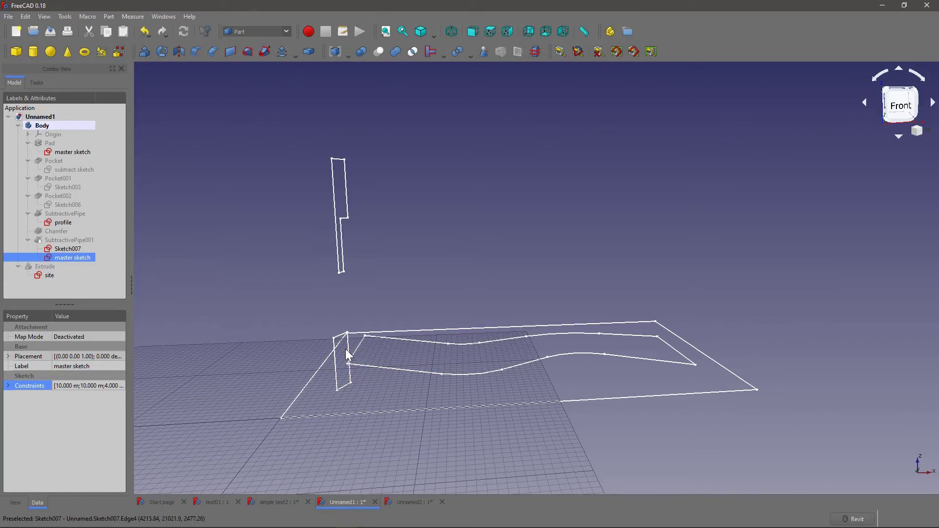
middle_drag(343, 380, 376, 416)
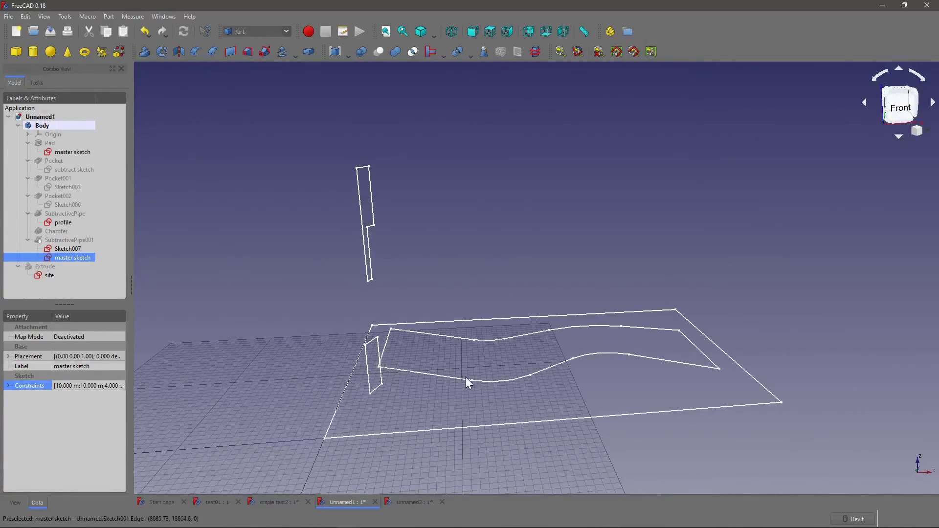
click(63, 239)
key(space)
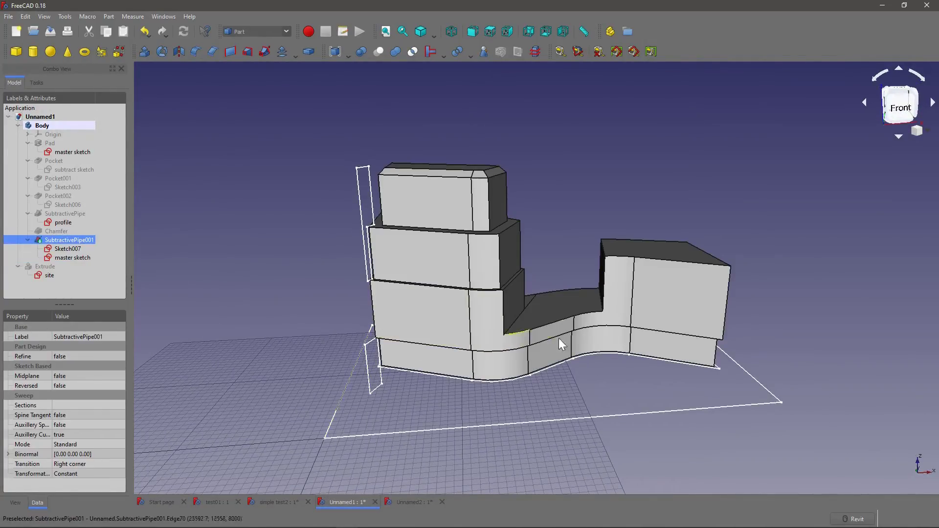
right_click(530, 306)
click(552, 251)
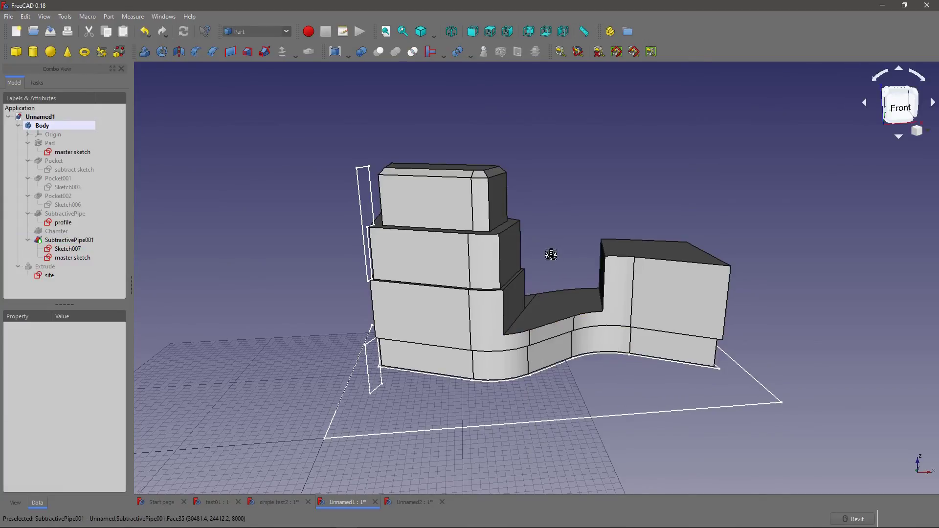
middle_drag(551, 251, 449, 248)
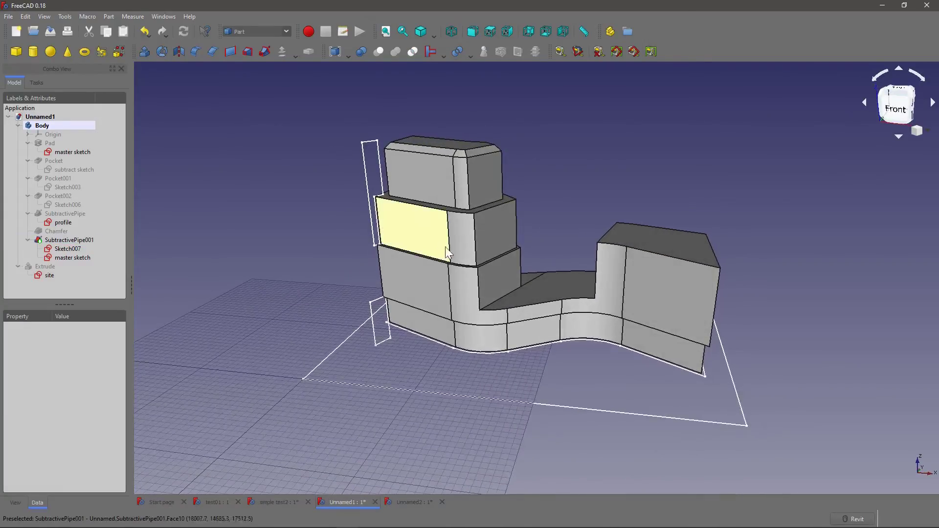
middle_drag(508, 220, 411, 242)
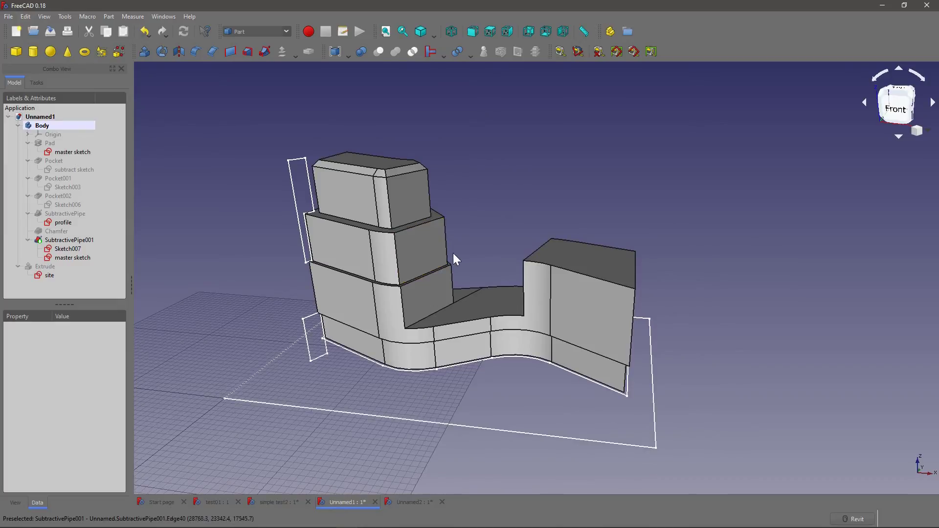